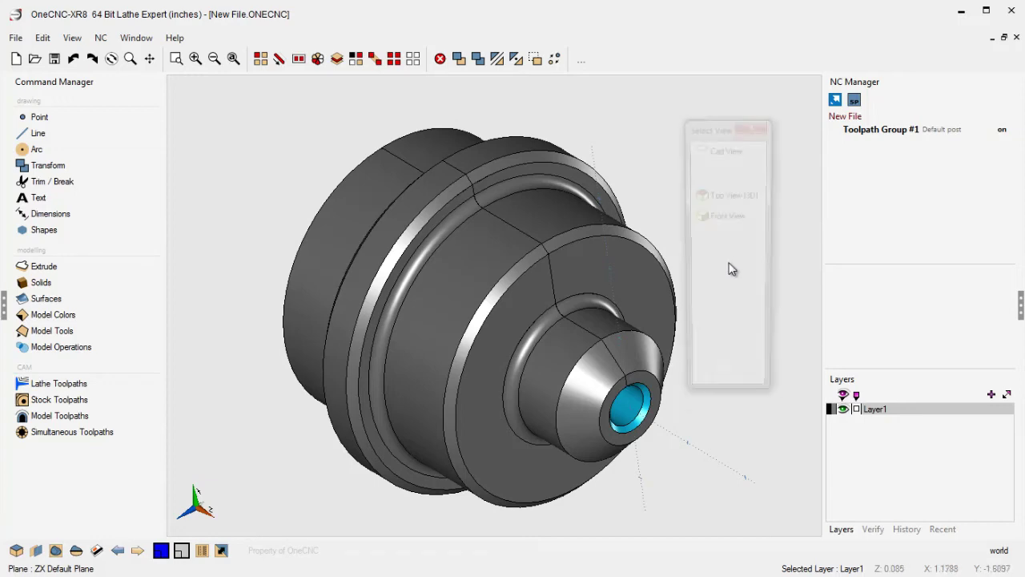
- Switch the part to the flat ZX side view
click(698, 298)
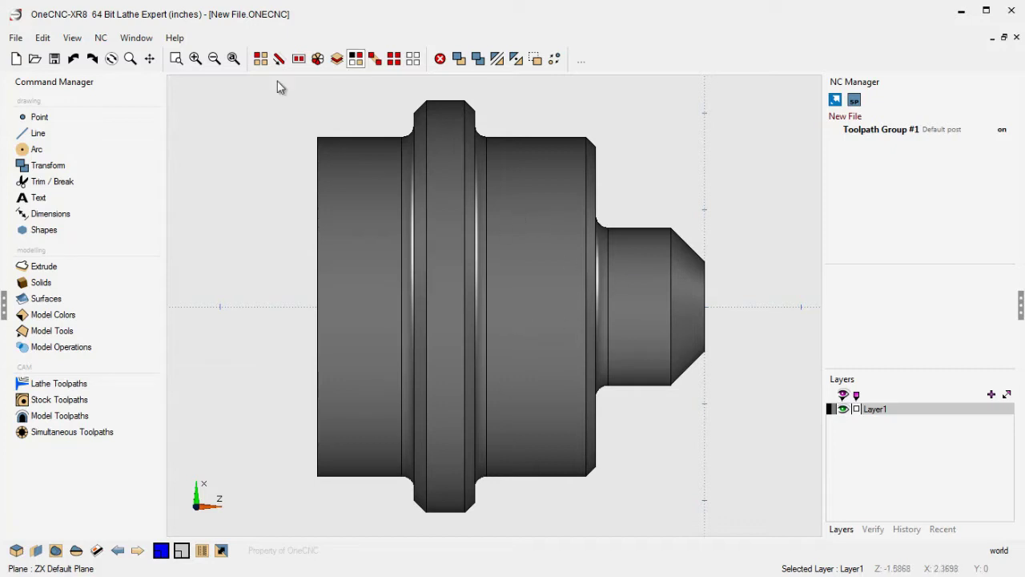
- Start a Turn/Face Roughing toolpath chained from the chamfer edge along the top outline
click(63, 383)
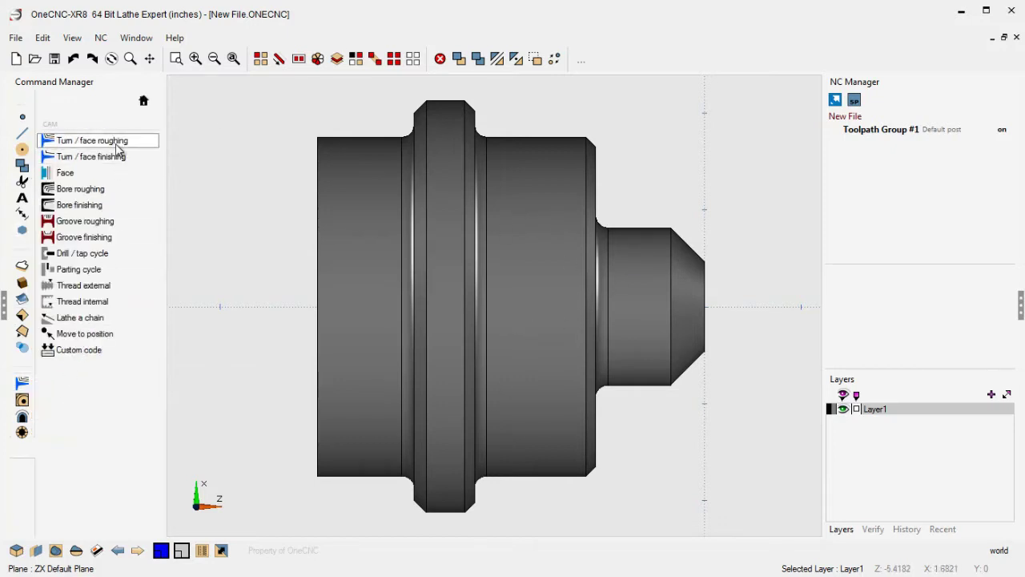
click(93, 141)
click(686, 247)
click(685, 255)
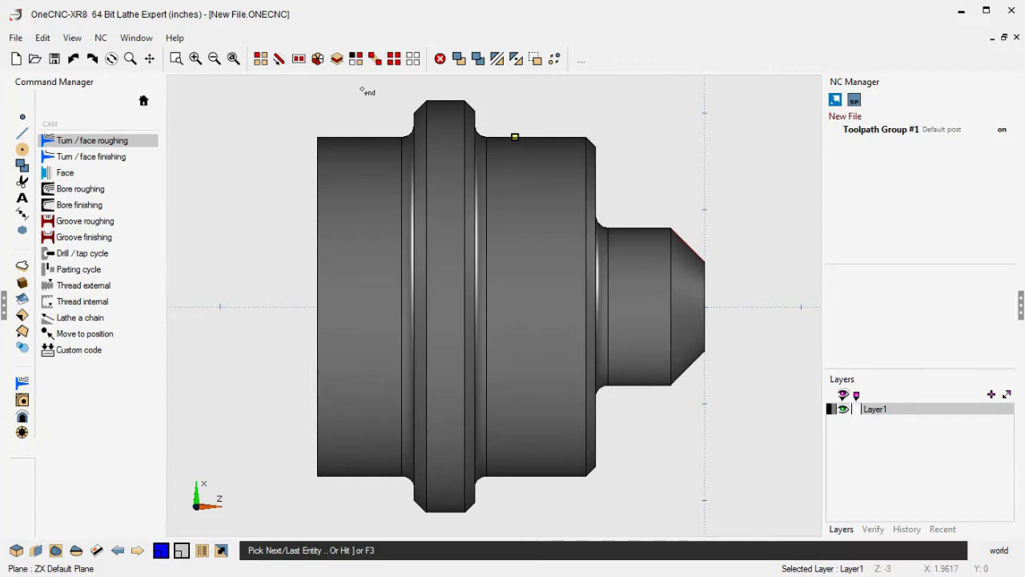
click(331, 135)
right_click(489, 346)
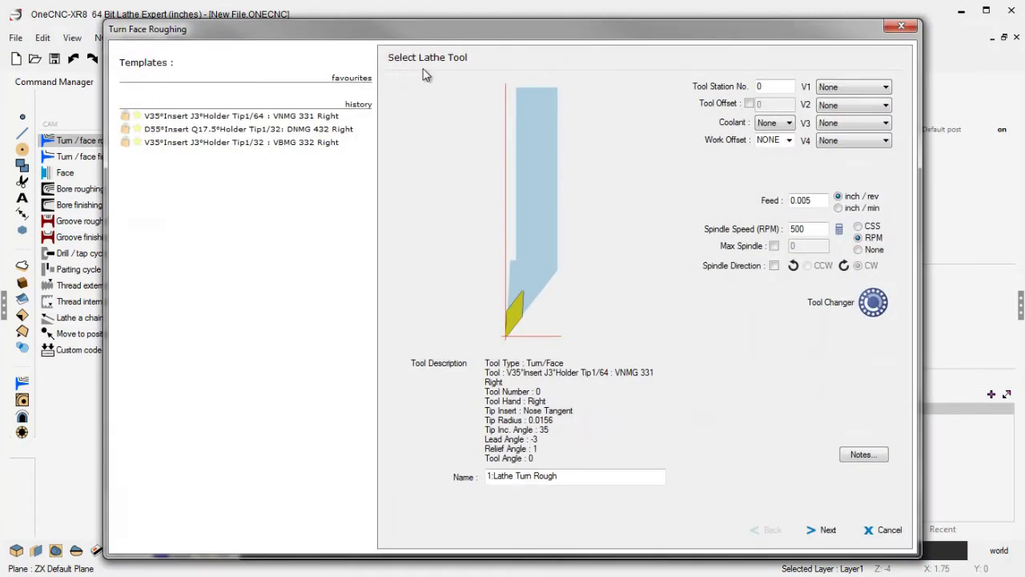
drag(379, 29, 270, 6)
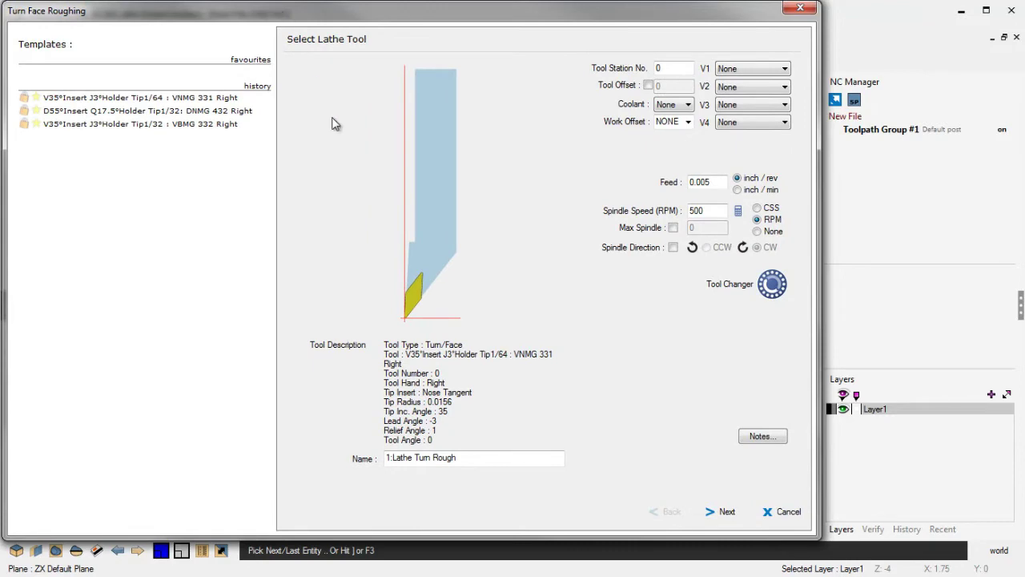
- Preview the V35, triangle, square and round insert tools in the full tool library
click(432, 199)
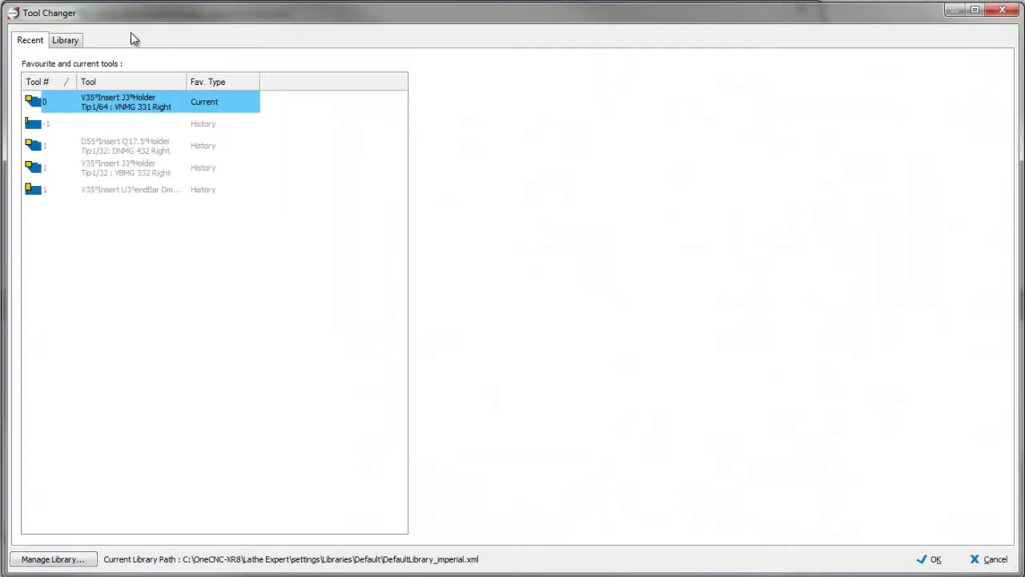
click(72, 44)
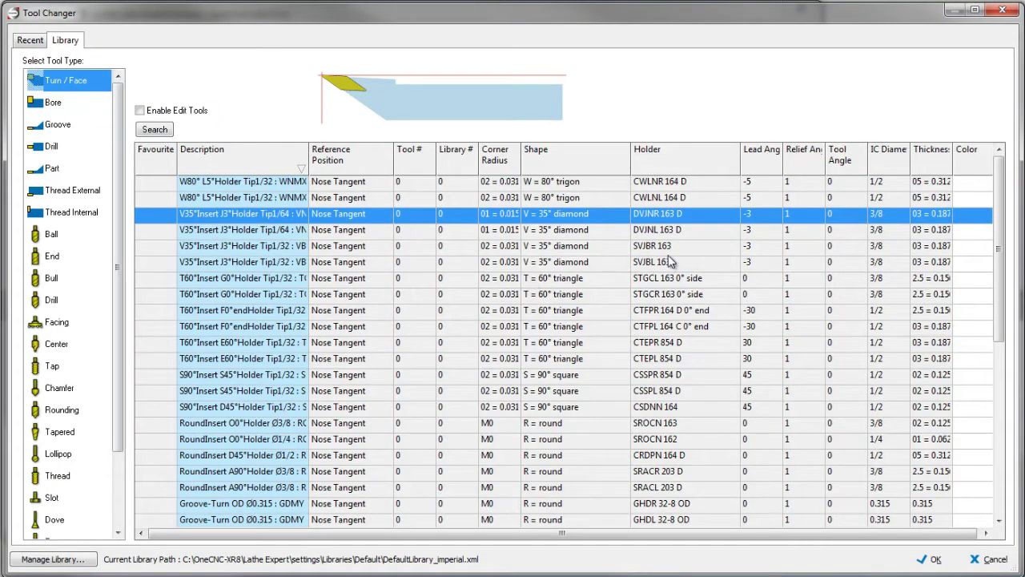
drag(999, 284, 1009, 256)
click(282, 261)
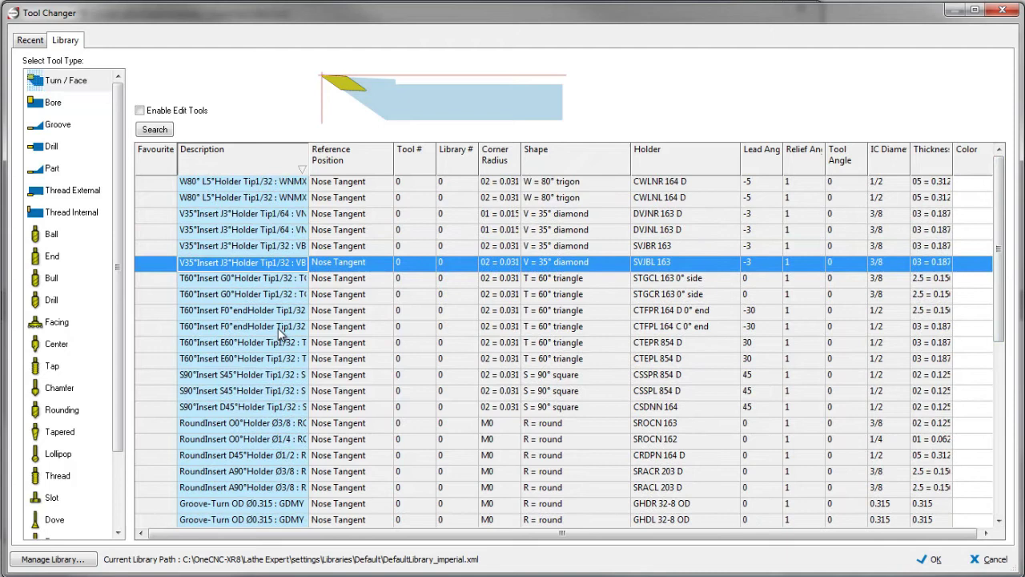
click(279, 328)
click(270, 392)
click(261, 439)
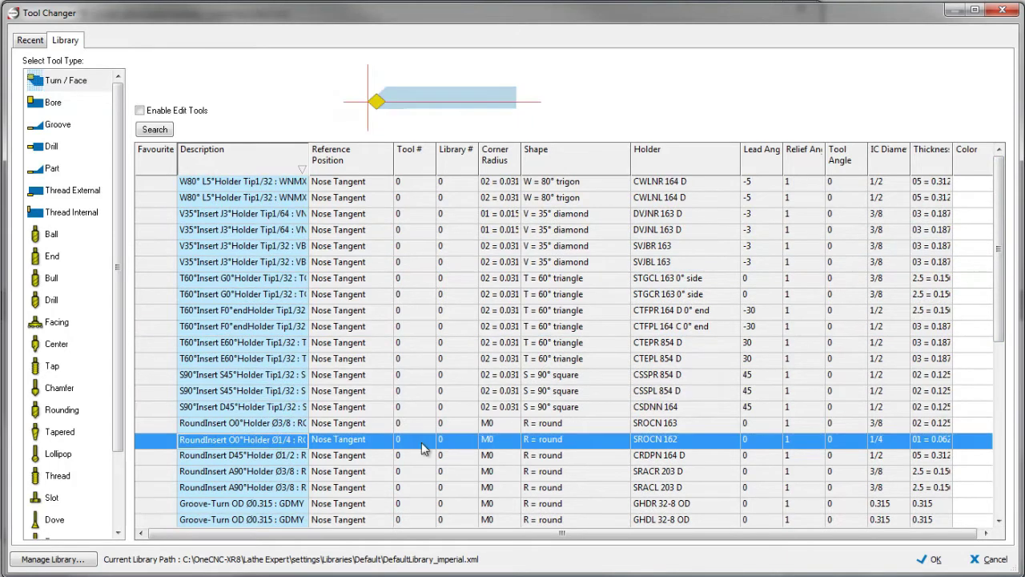
- Compare the A Prime left and right tools, then choose the SVJBR 163 V35° tool
scroll(988, 490, down, 7)
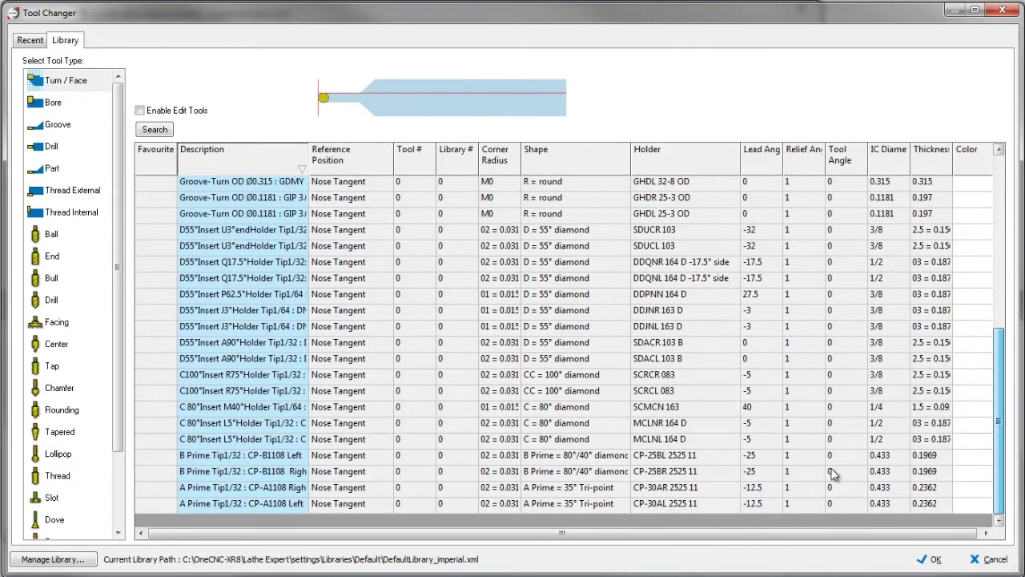
click(269, 504)
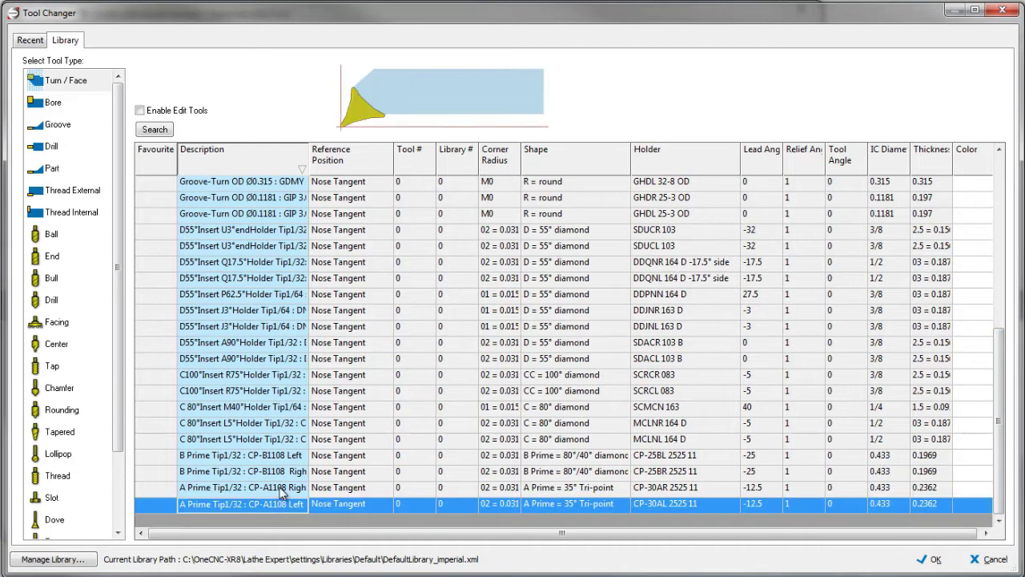
click(282, 491)
click(280, 506)
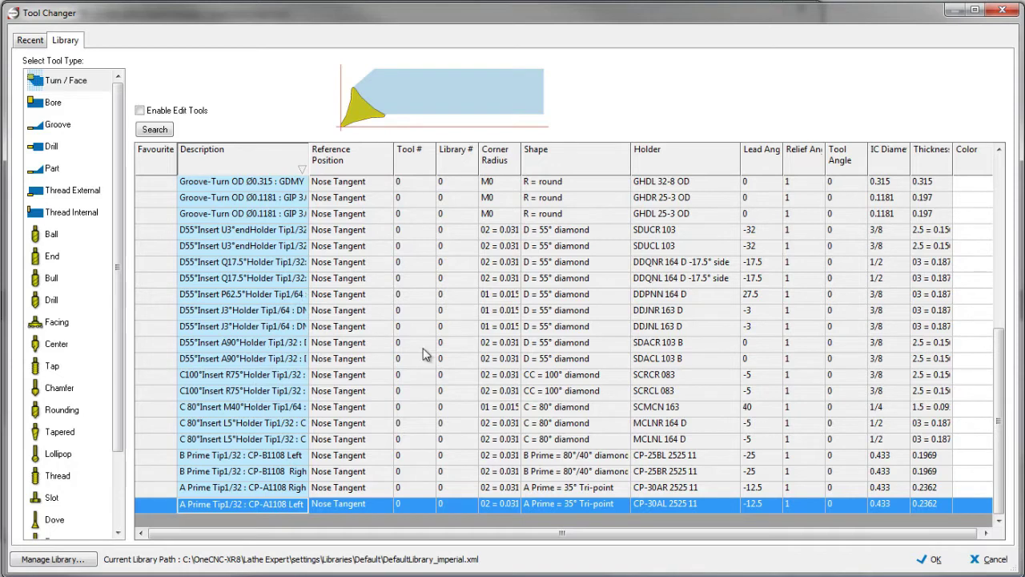
drag(999, 400, 1011, 232)
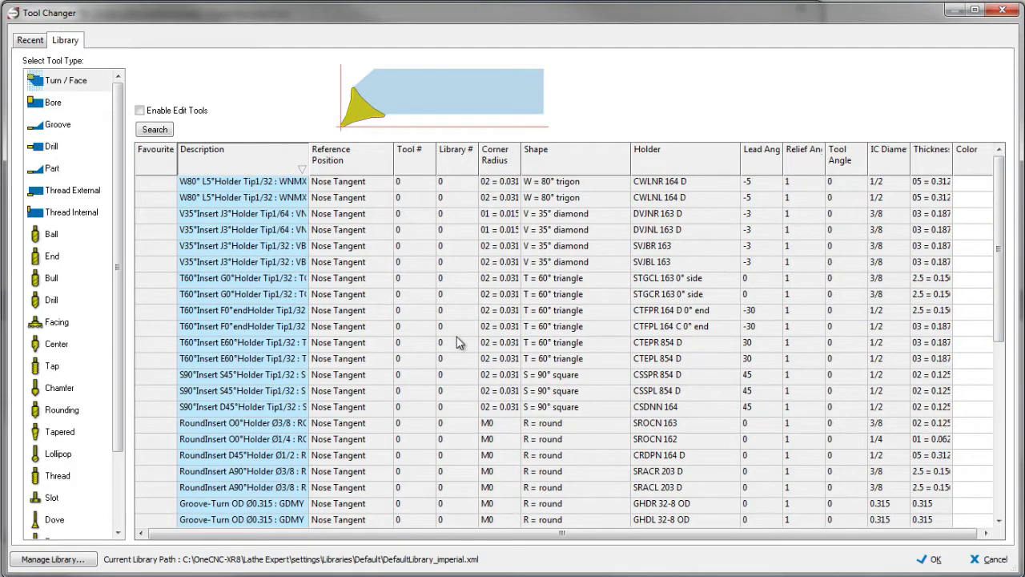
click(280, 248)
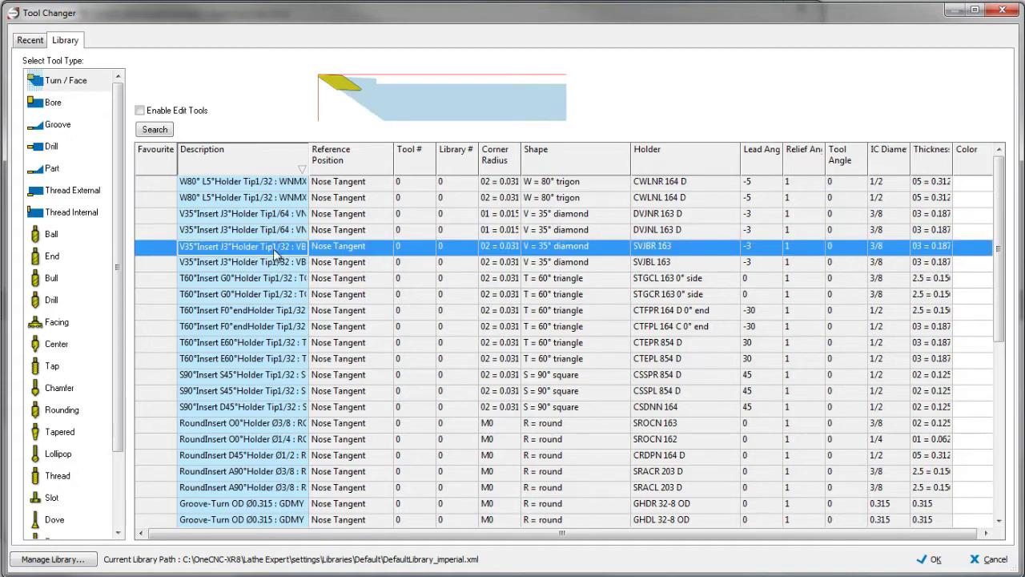
click(934, 559)
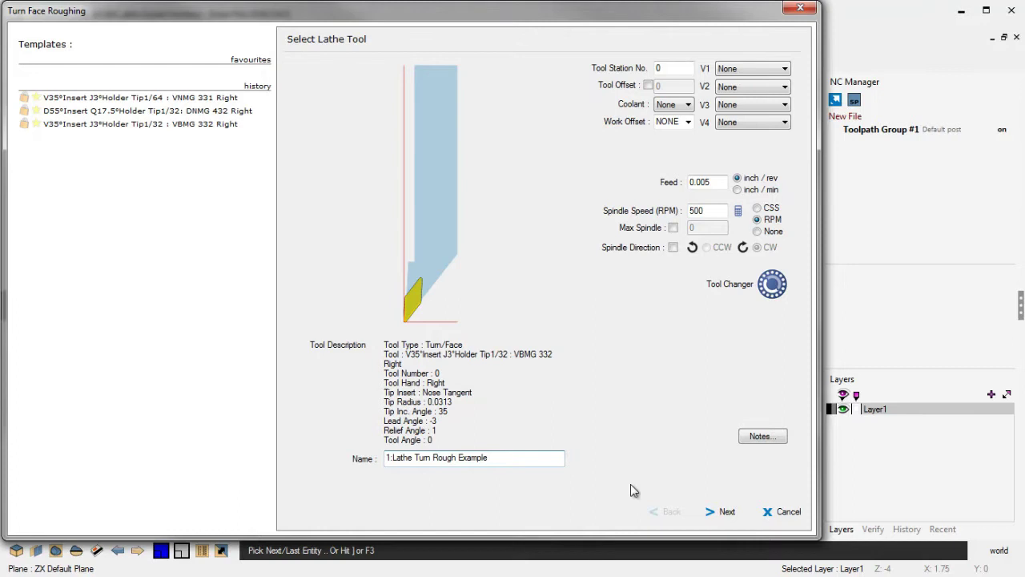
- Advance past Clearances and Boundary of Toolpath to the Turning Options page
click(726, 511)
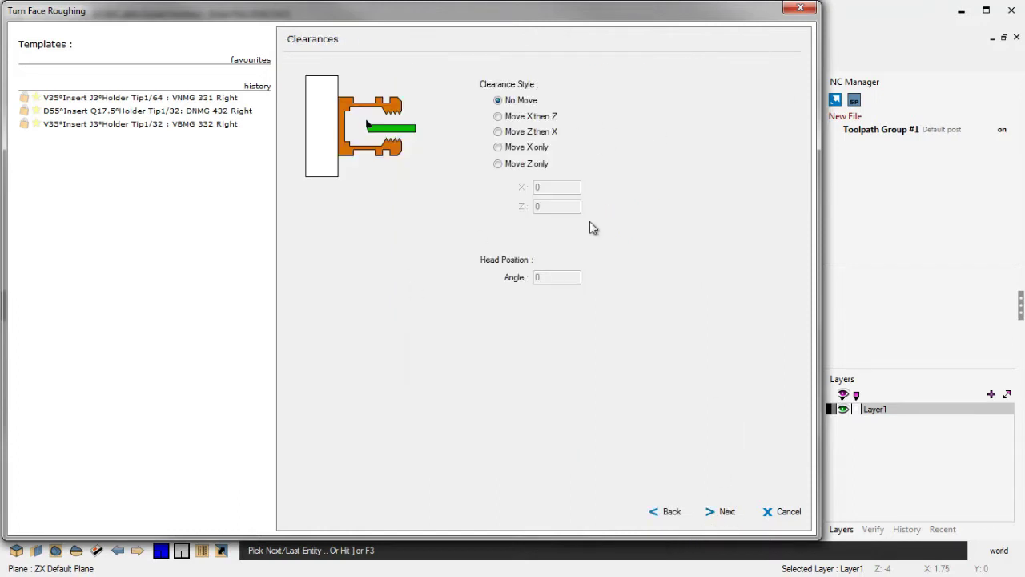
click(725, 511)
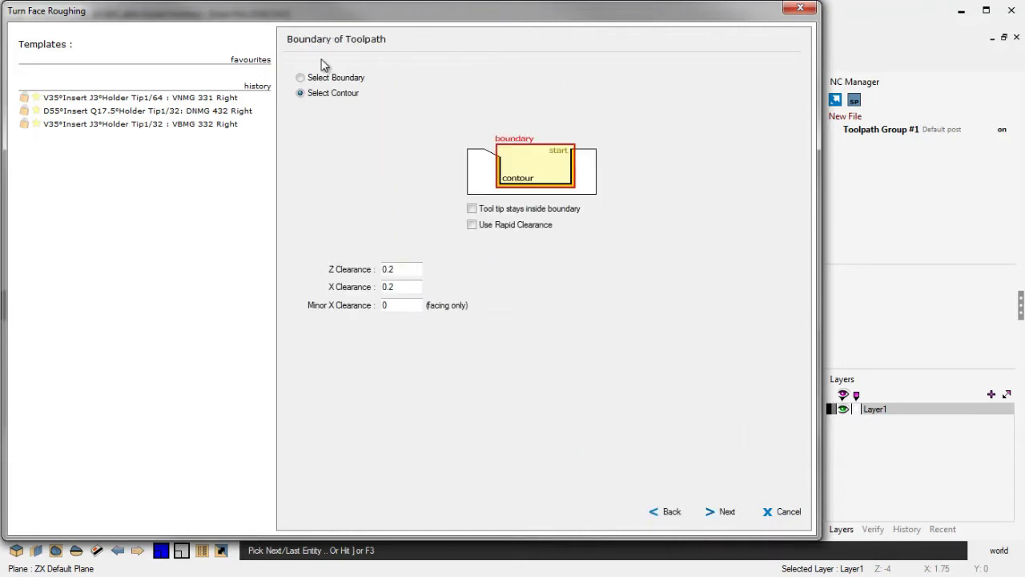
click(729, 512)
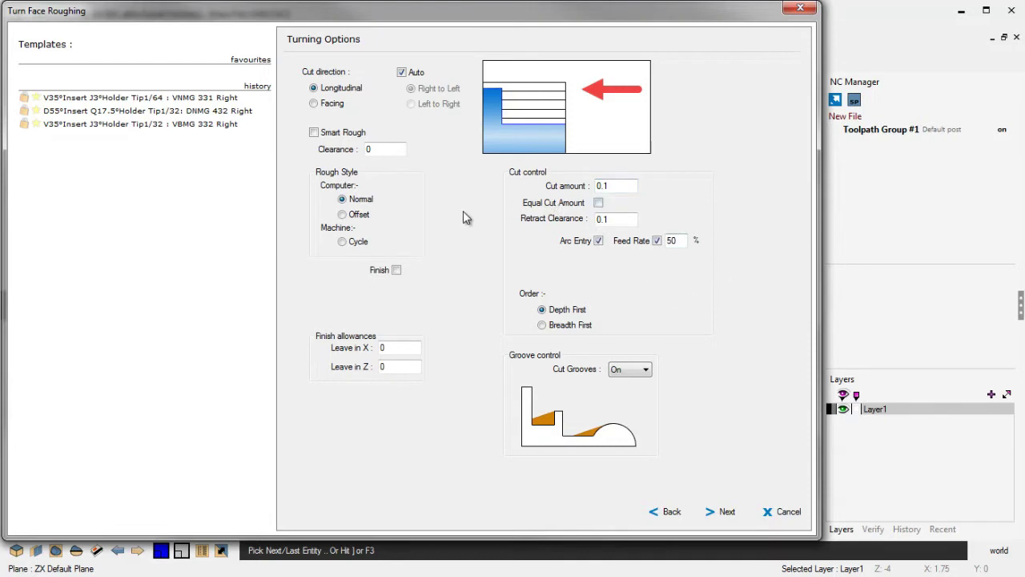
click(402, 73)
click(411, 103)
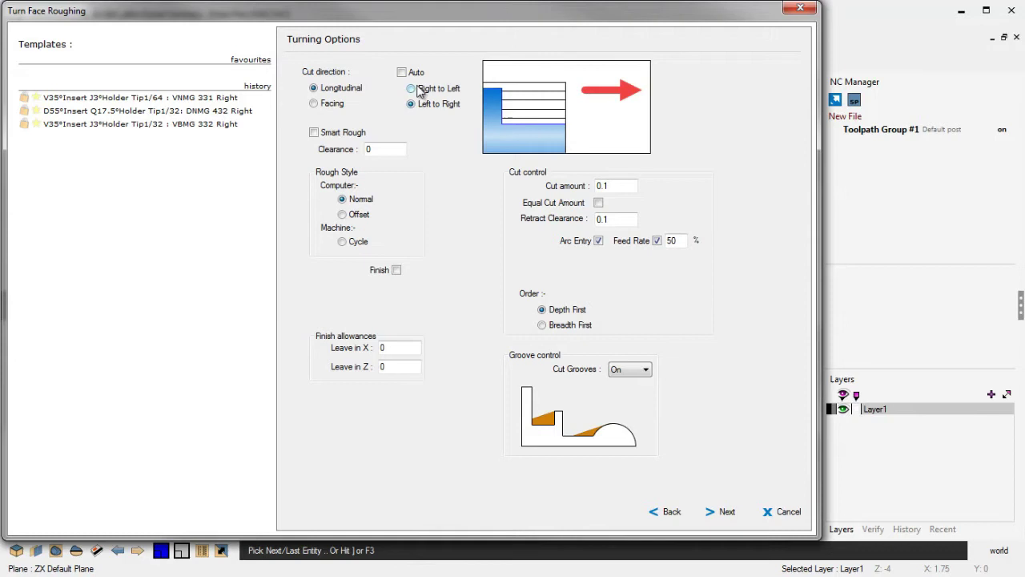
click(411, 88)
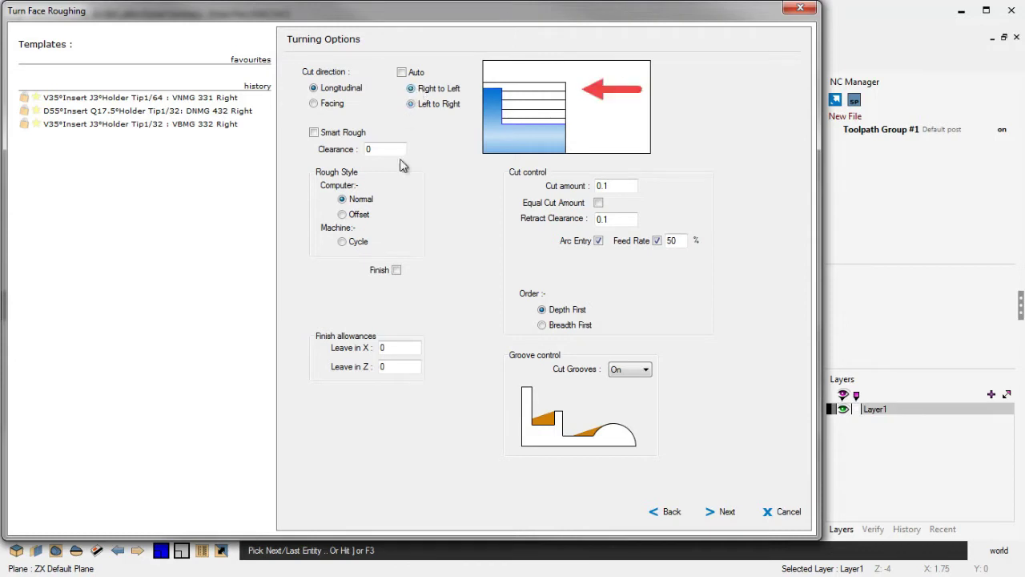
click(401, 73)
- Try the machine-cycle rough style, revert to normal, and set Retract Clearance to 0.1
click(342, 241)
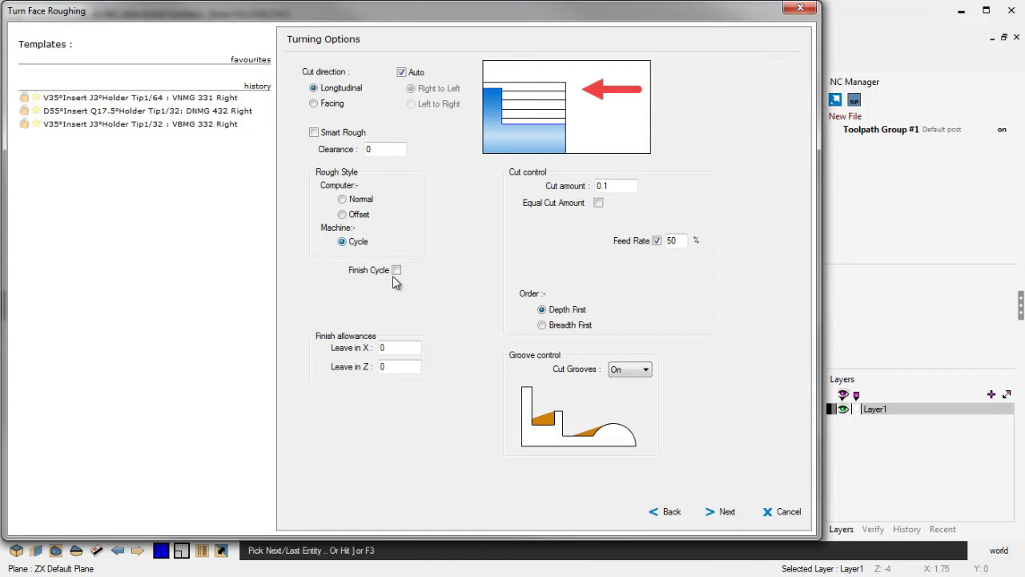
click(397, 271)
click(342, 199)
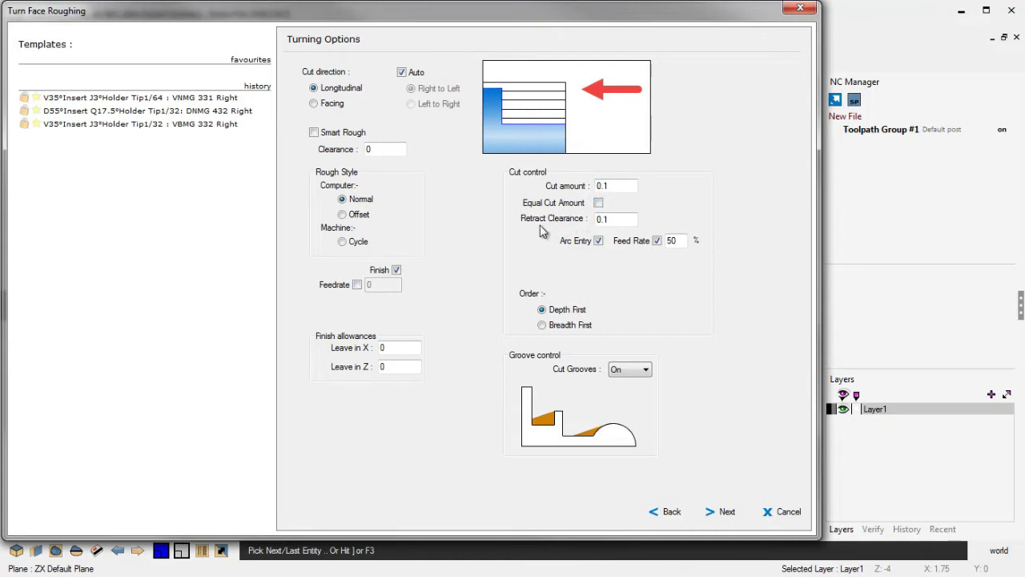
click(600, 218)
click(725, 511)
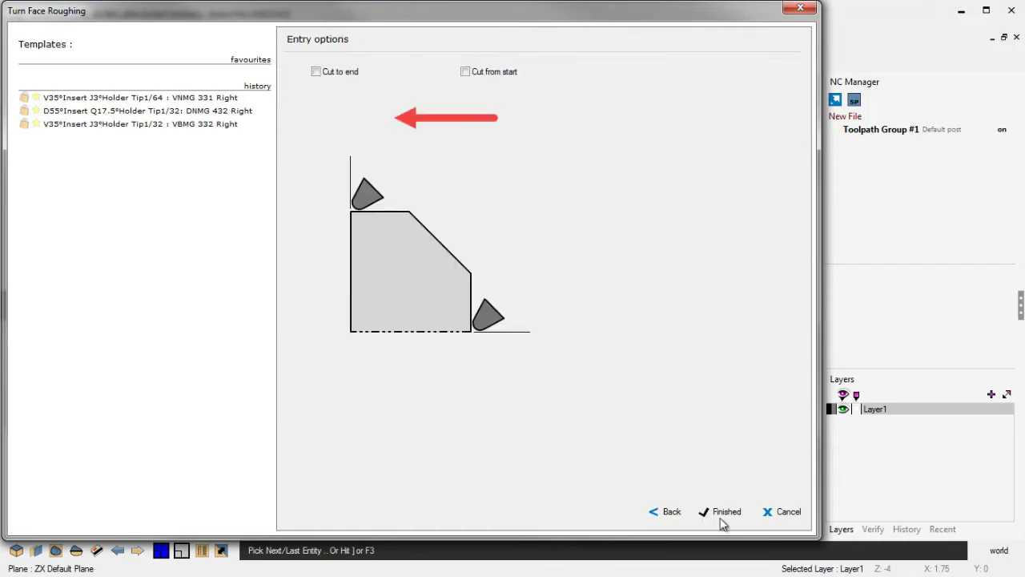
- Generate the 1:Lathe Turn Rough Example toolpath and open its Live Preview
click(723, 512)
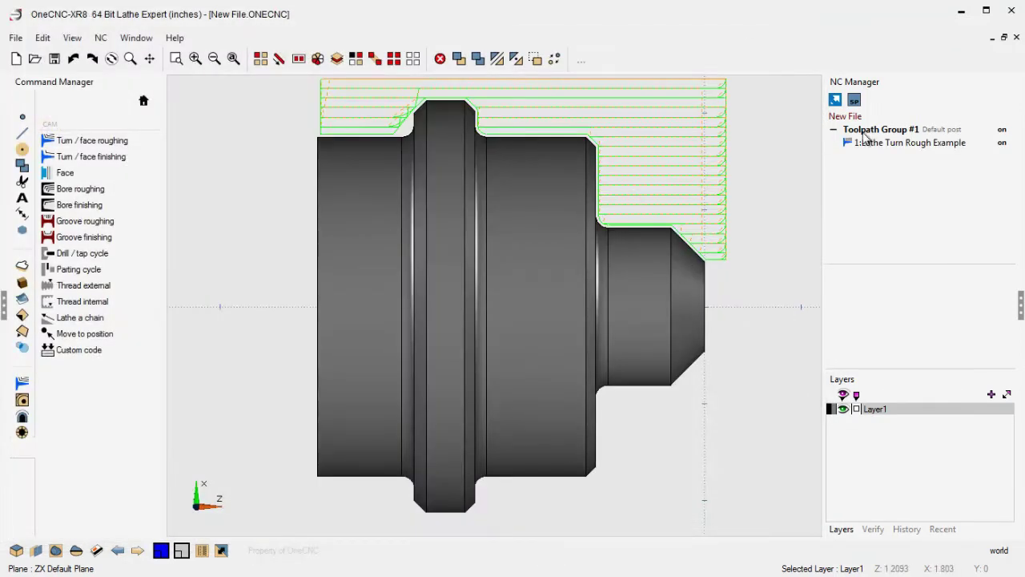
right_click(899, 144)
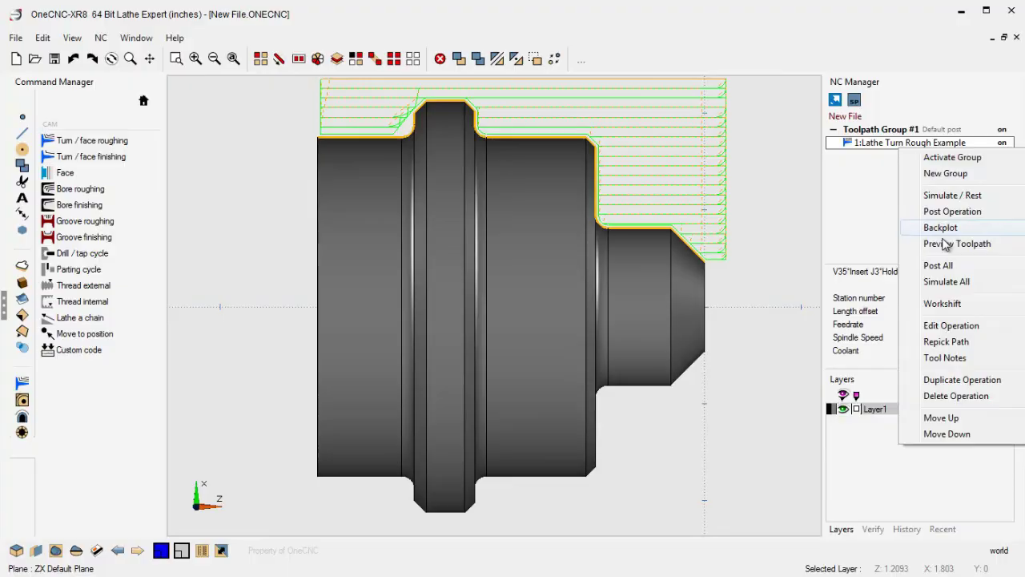
click(949, 242)
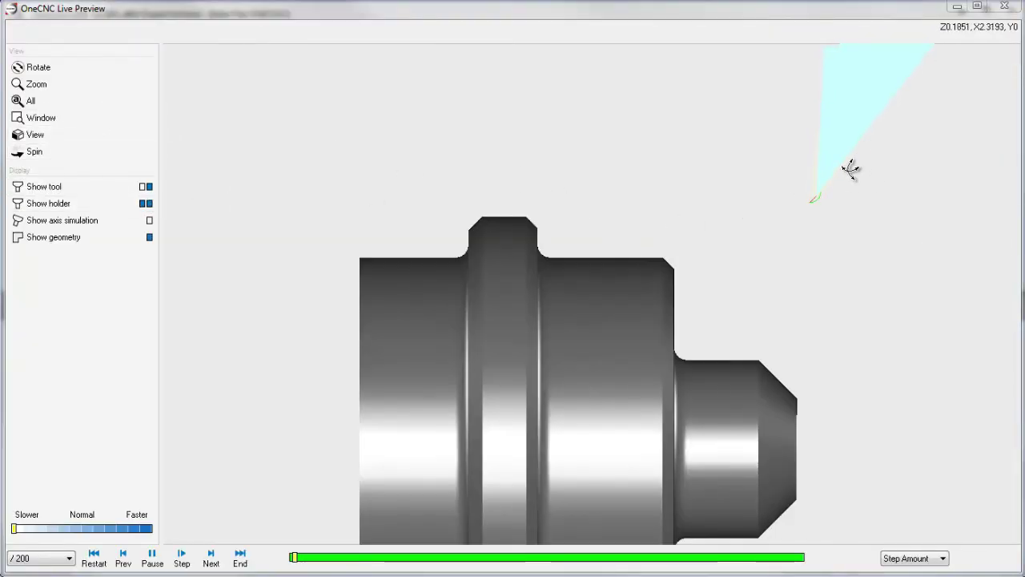
- Zoom in on the tool, replay the roughing simulation from the start, then close Live Preview
click(44, 85)
drag(894, 268, 873, 98)
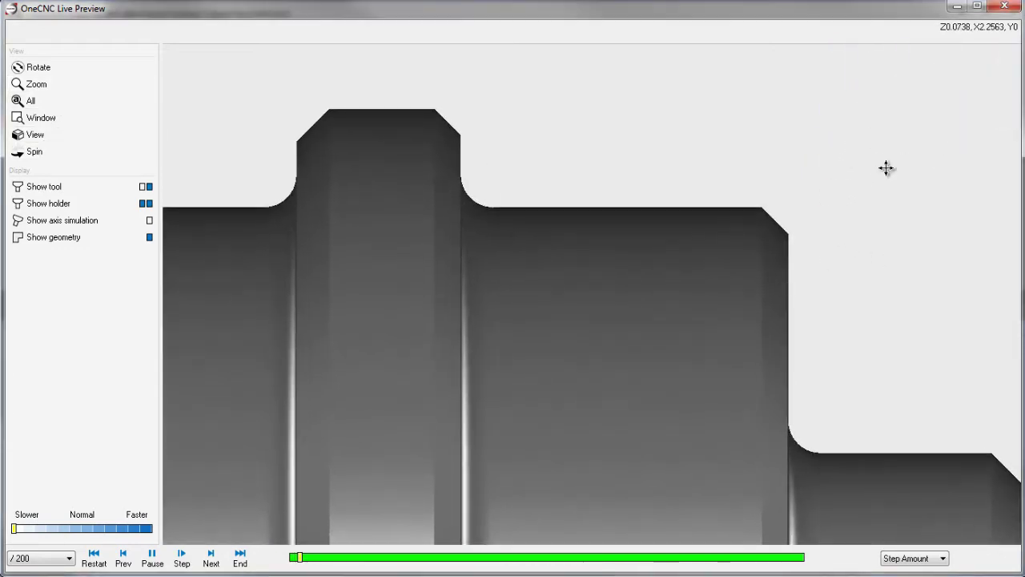
middle_drag(885, 167, 485, 323)
scroll(648, 268, up, 5)
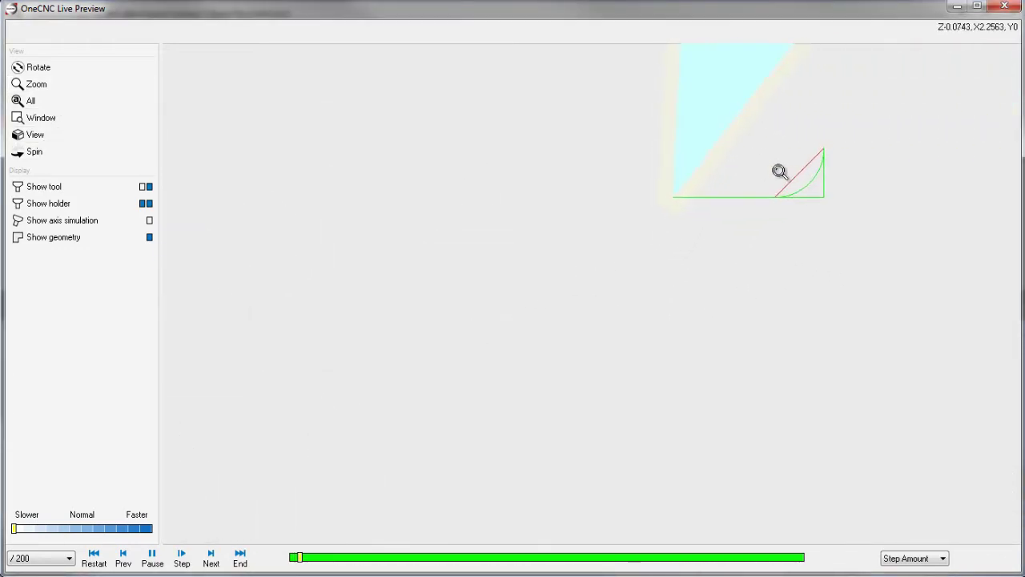
middle_drag(779, 171, 736, 273)
scroll(736, 256, up, 5)
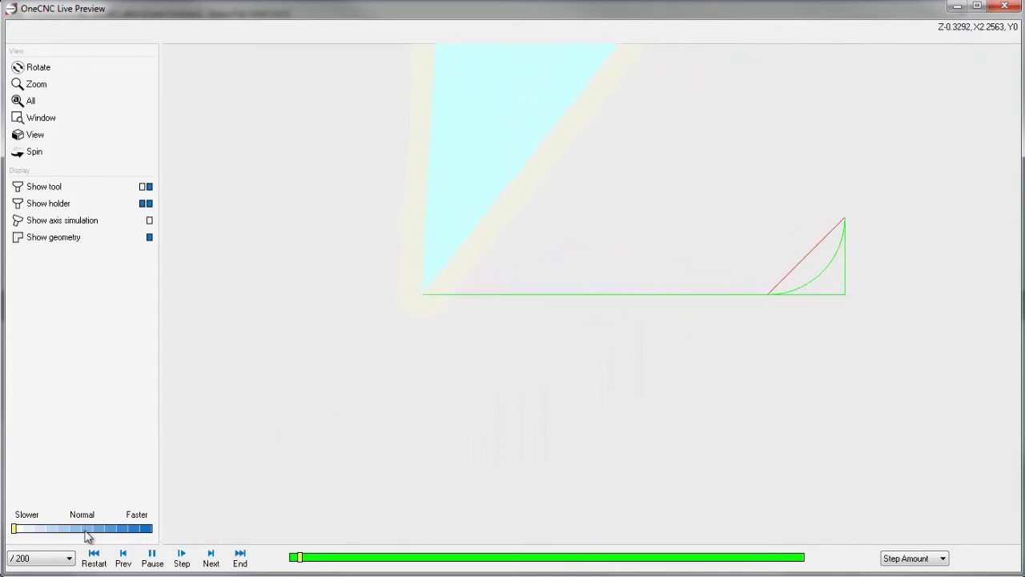
click(93, 557)
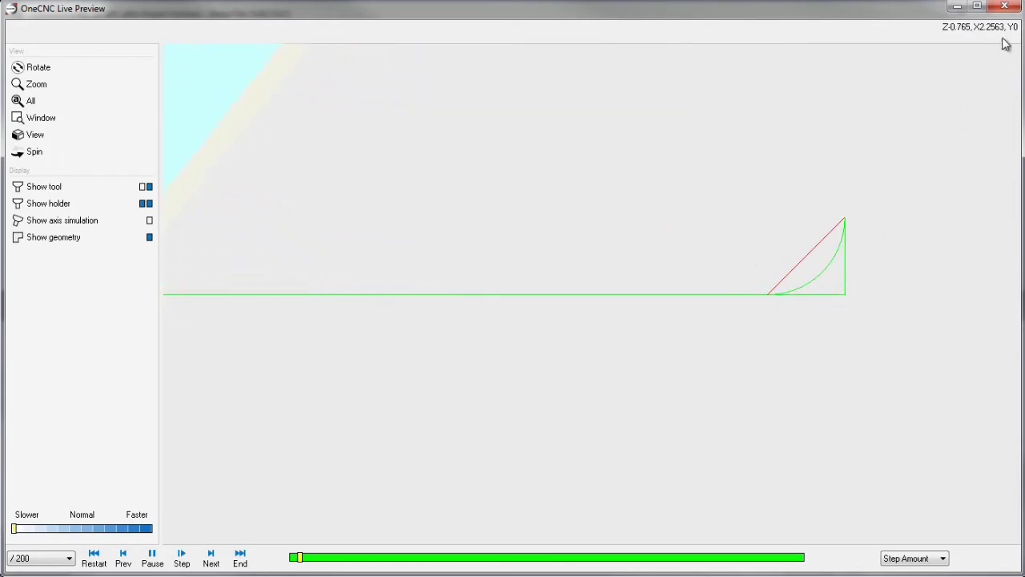
click(1004, 6)
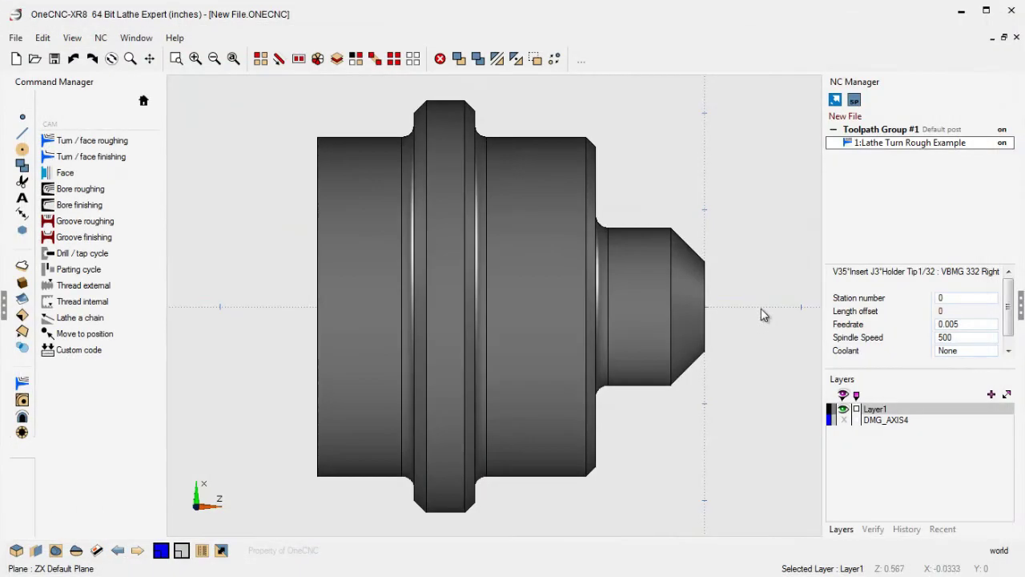
right_click(897, 156)
right_click(895, 145)
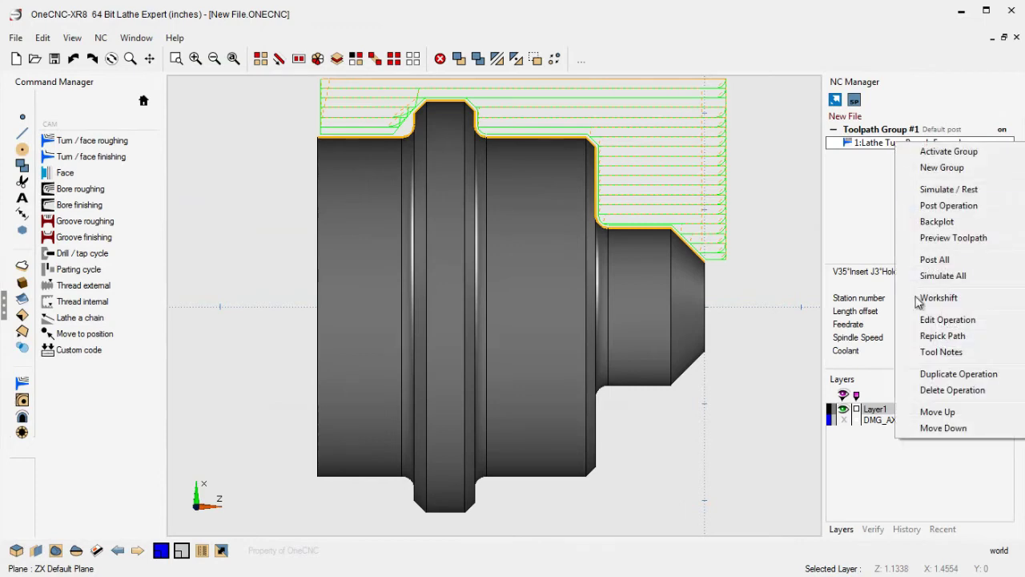
- Reopen the roughing operation and turn off Arc Entry in Turning Options
click(935, 321)
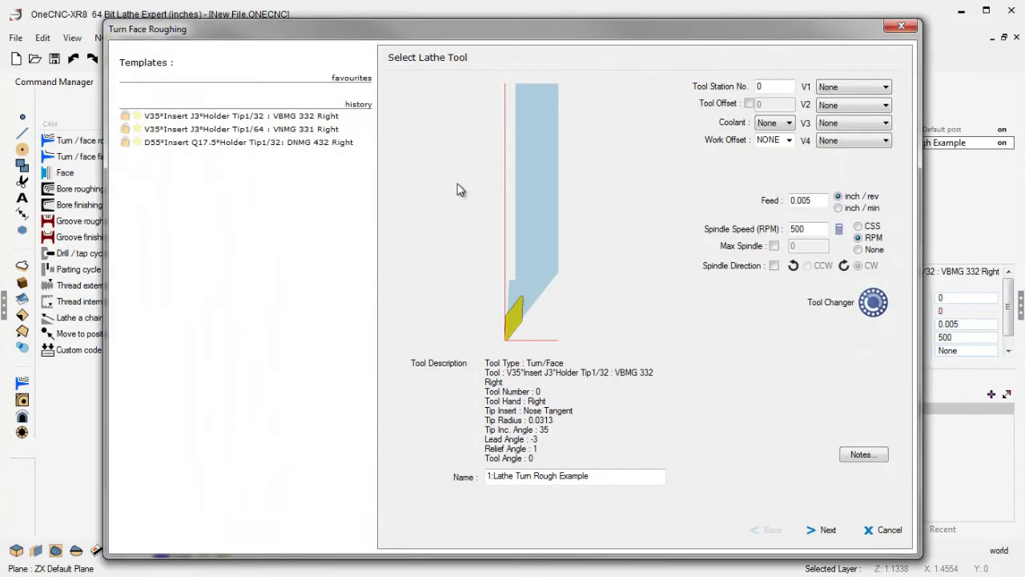
drag(413, 32, 314, 14)
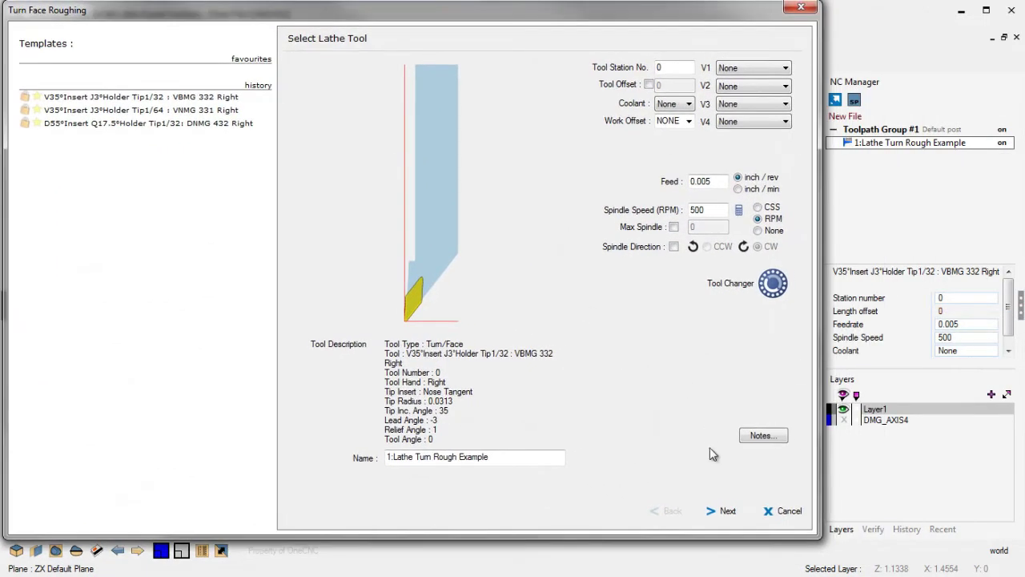
click(726, 511)
click(726, 511)
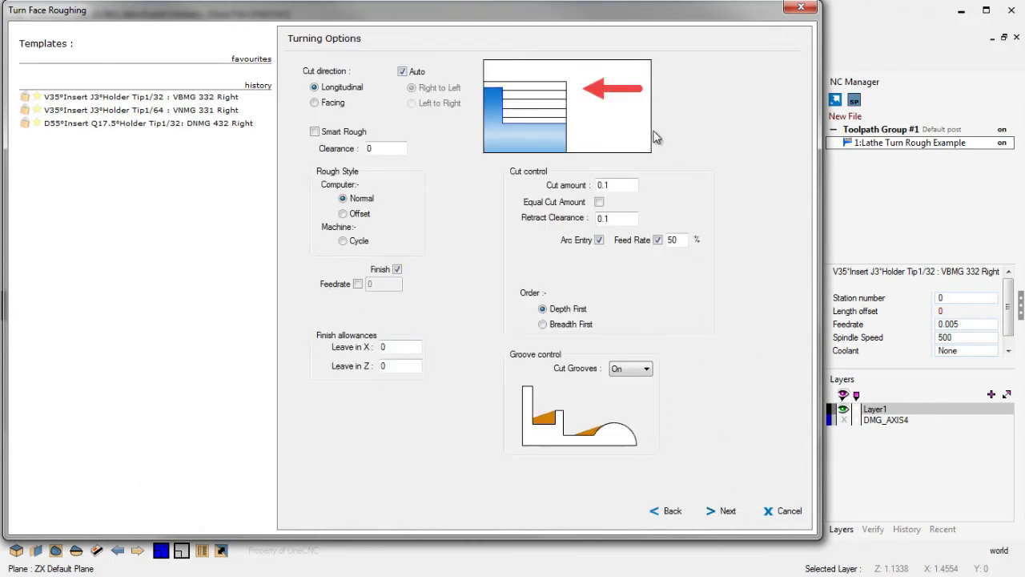
click(599, 240)
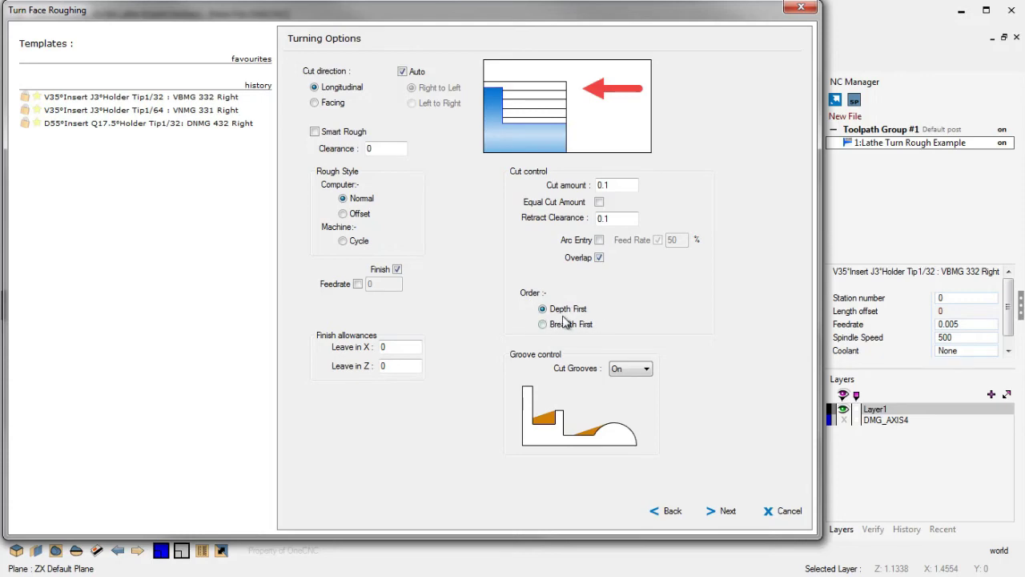
- Regenerate the roughing toolpath with the overlap setting and pan the view down
click(727, 511)
click(727, 511)
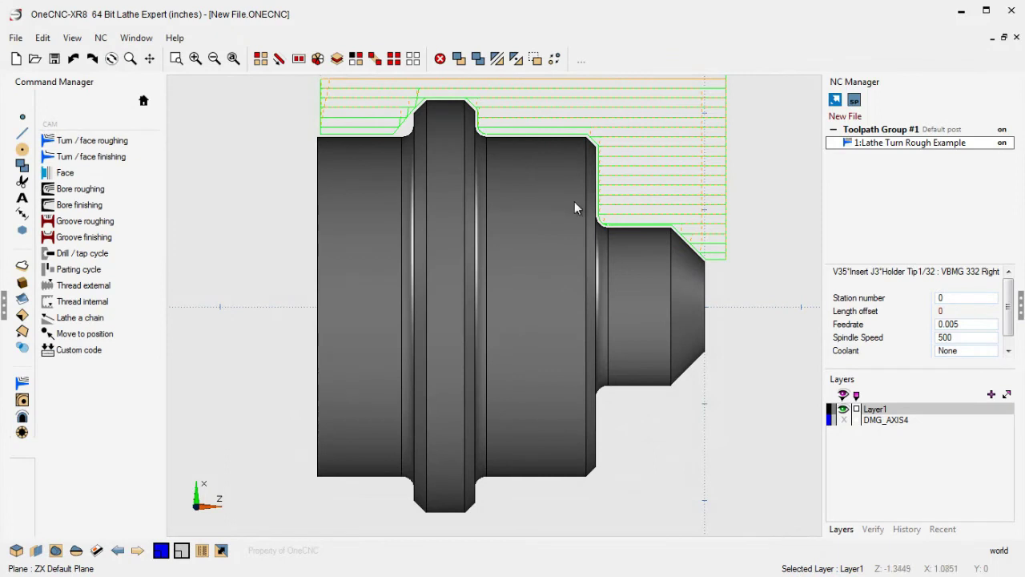
middle_drag(574, 208, 584, 265)
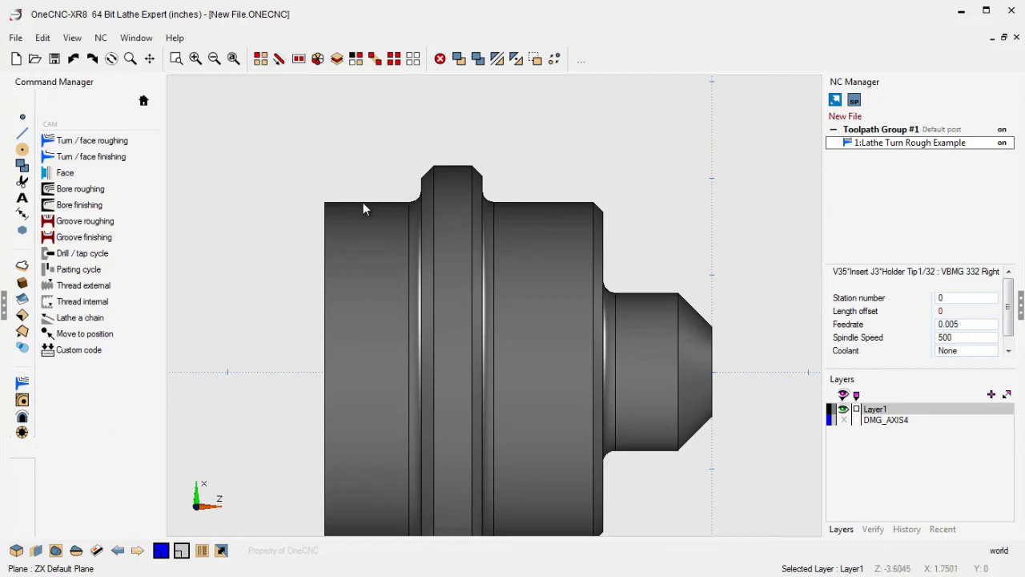
right_click(888, 144)
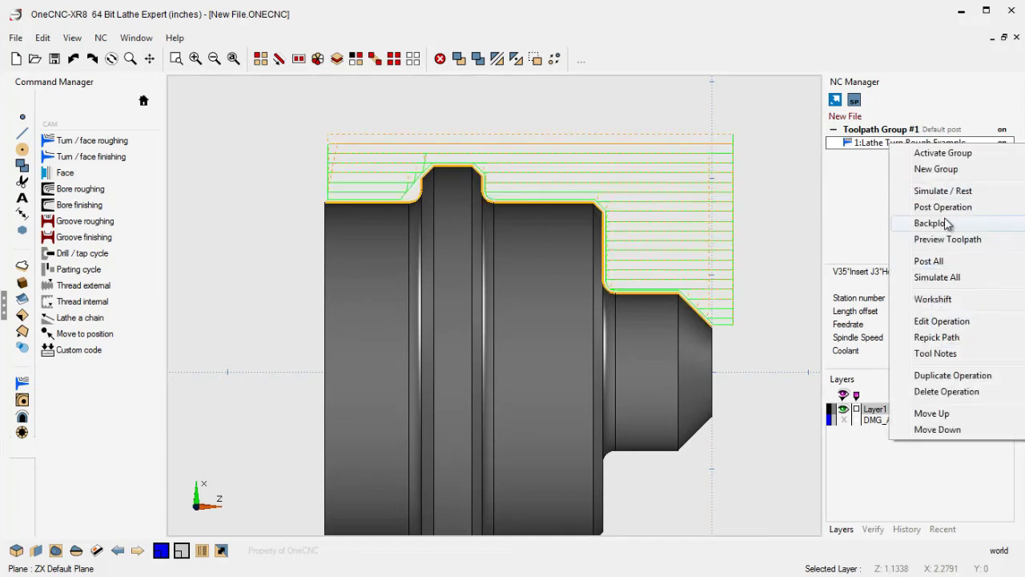
click(937, 240)
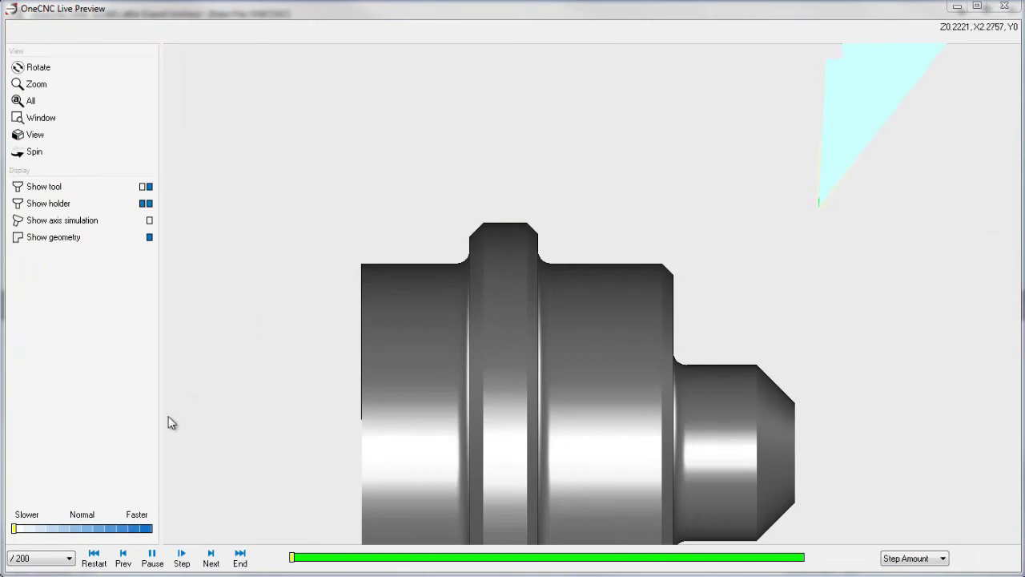
click(64, 529)
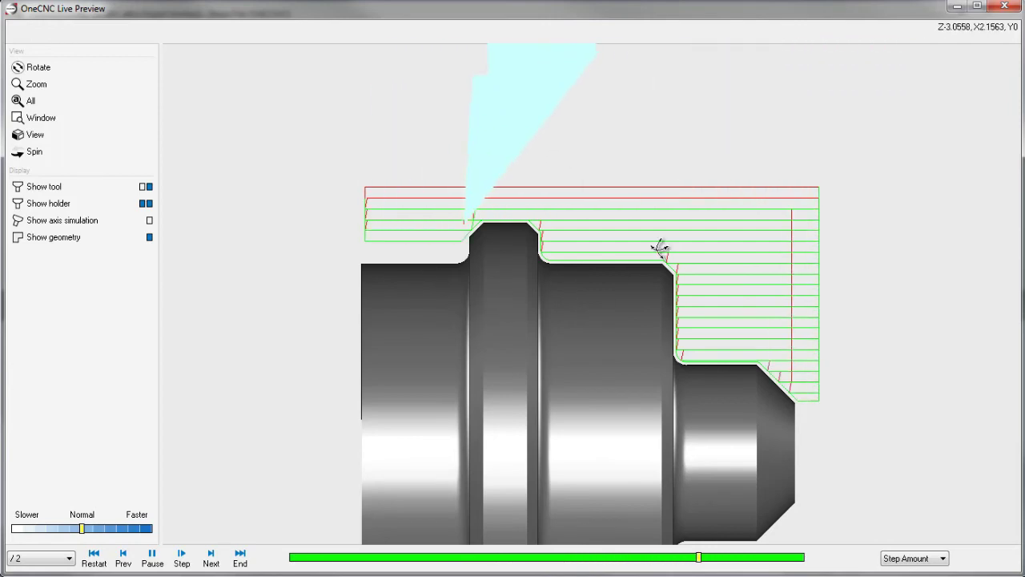
click(1005, 6)
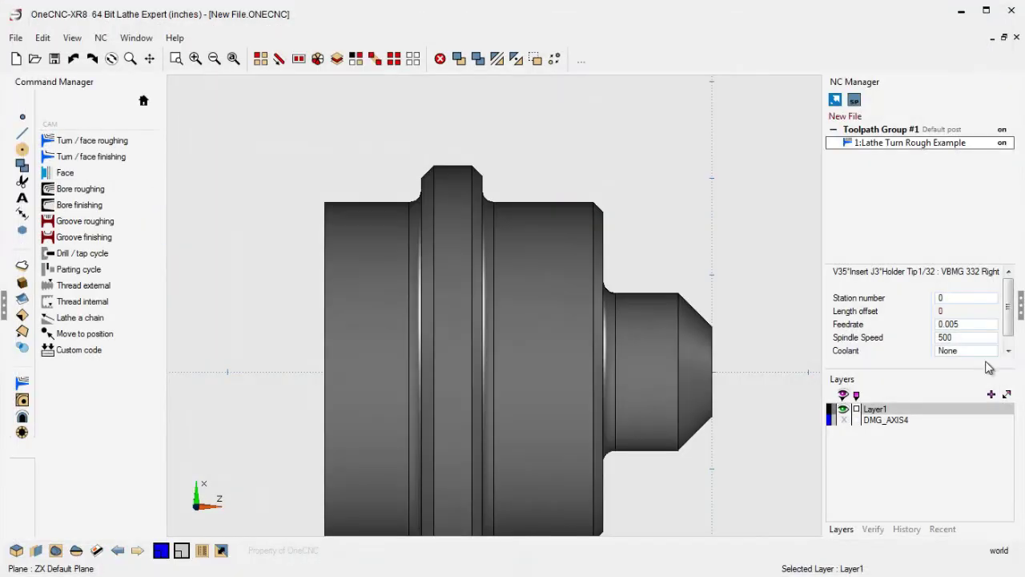
- Reopen the roughing operation and step through the wizard to Turning Options
right_click(944, 144)
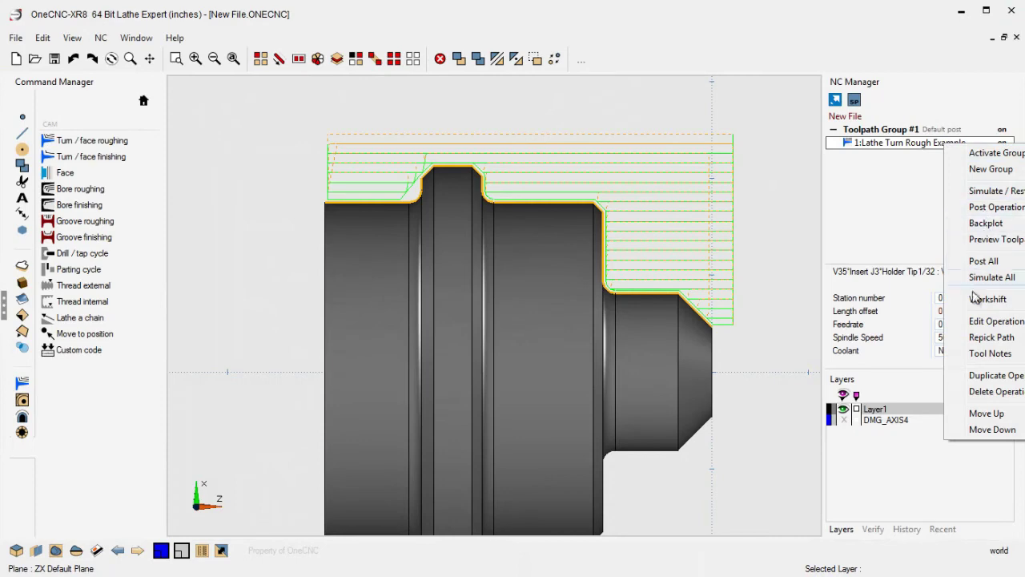
click(1009, 320)
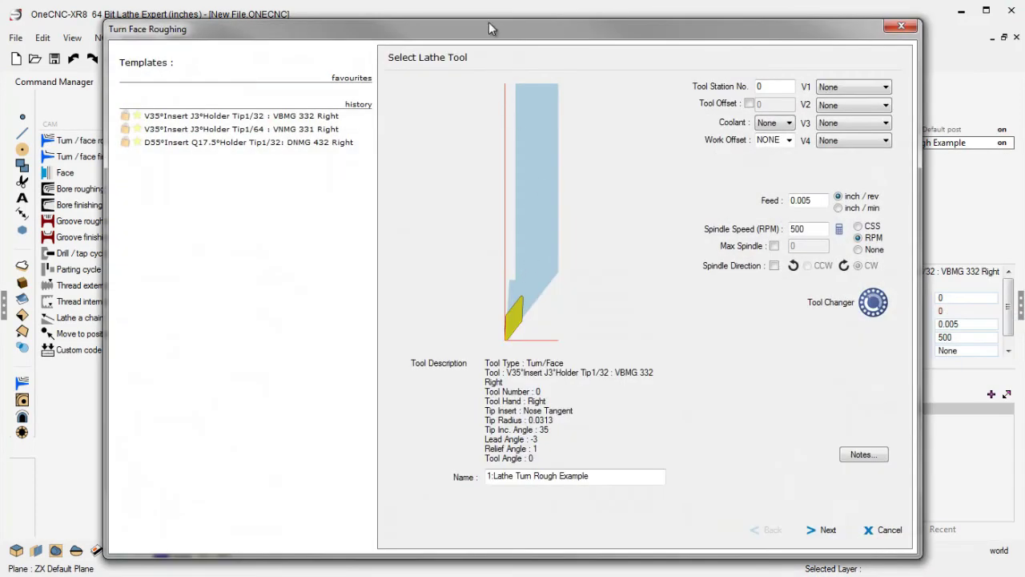
drag(489, 23, 387, 8)
click(729, 525)
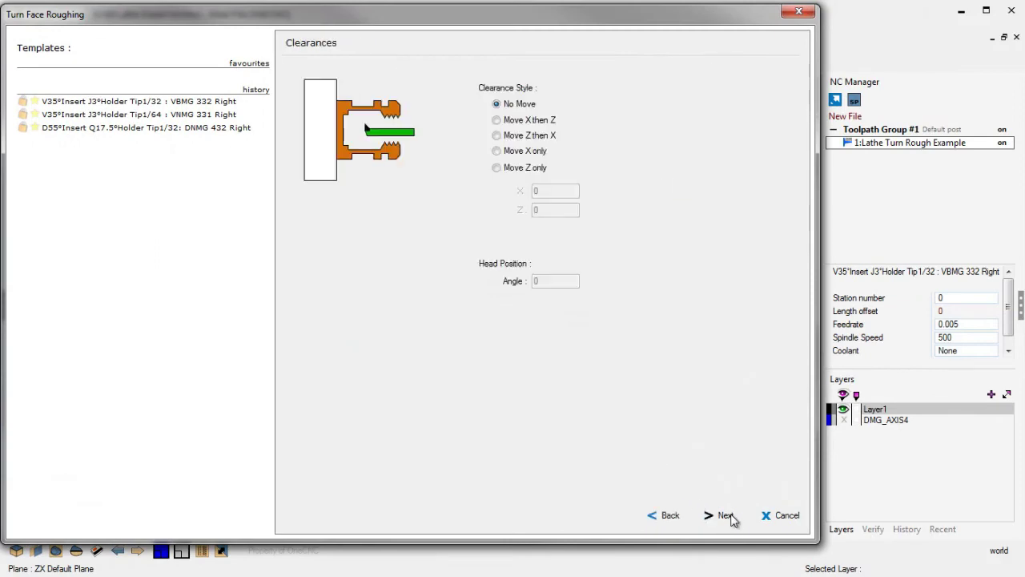
click(730, 520)
click(731, 519)
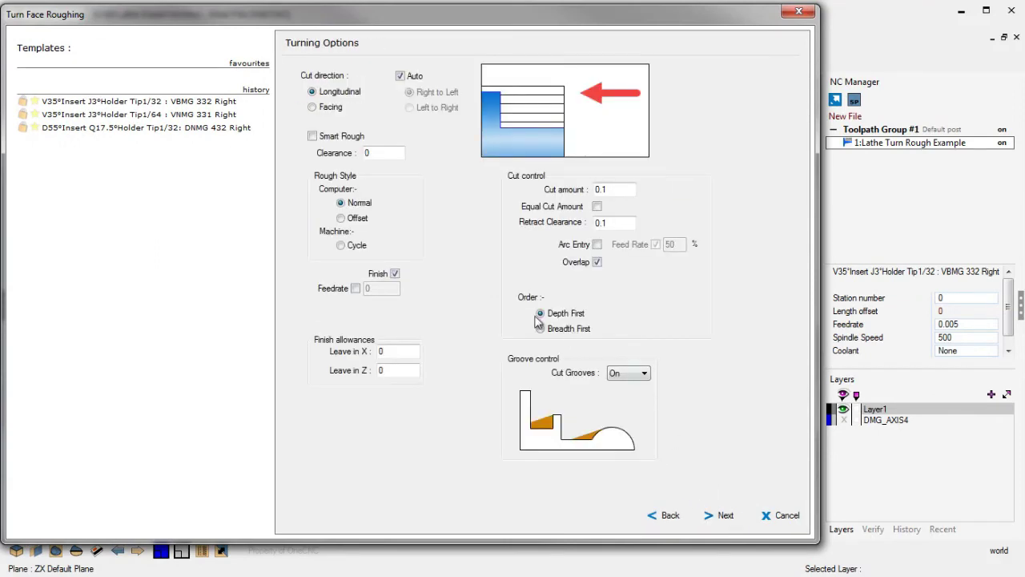
- Set the cutting order to Breadth First, regenerate, and run a simulation preview
click(733, 519)
click(732, 515)
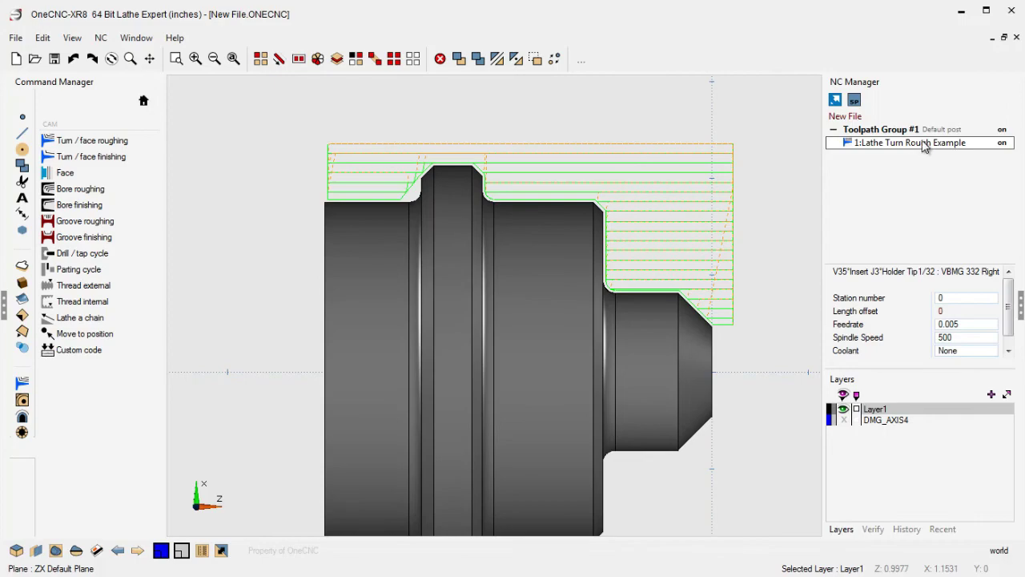
right_click(925, 145)
click(974, 237)
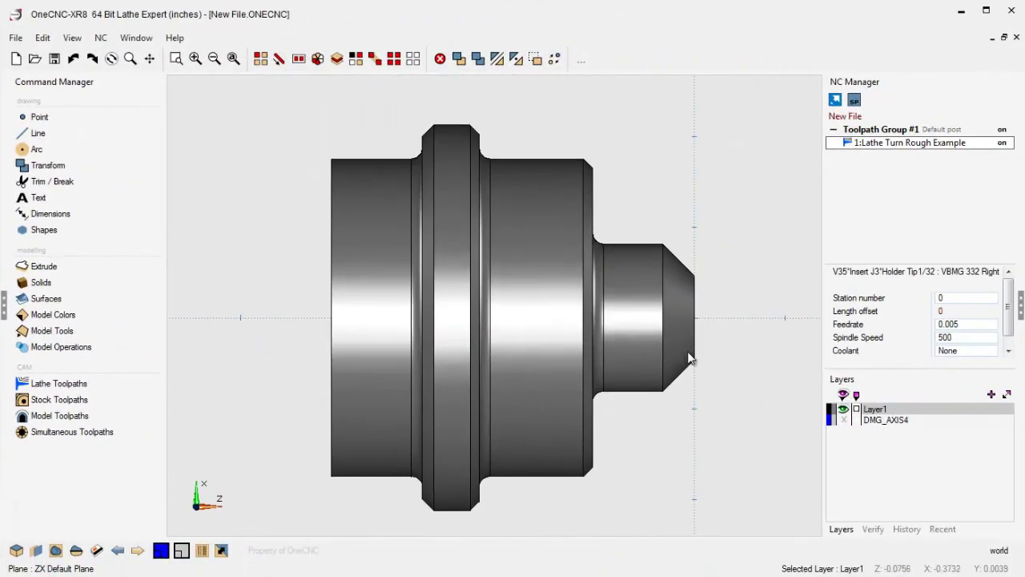
- Draw the boundary line chain from the chamfer corner: vertical, diagonal, top horizontal, then down near the left face
click(37, 133)
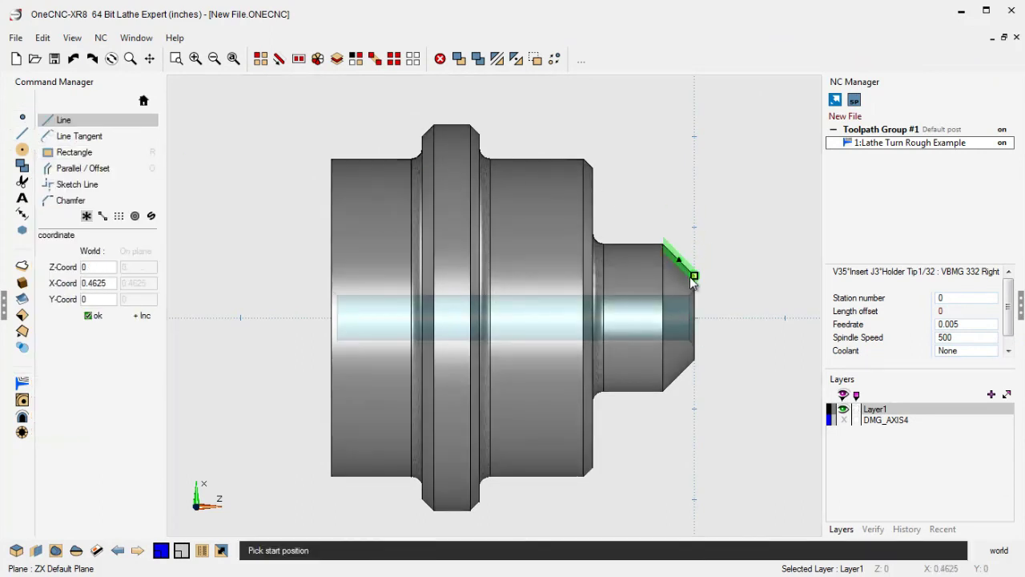
click(722, 275)
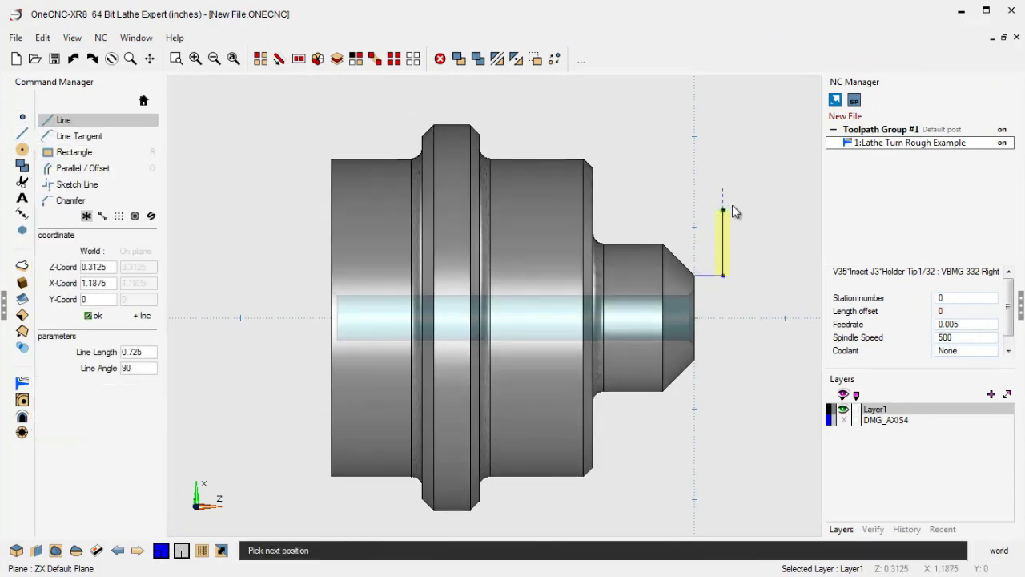
click(722, 192)
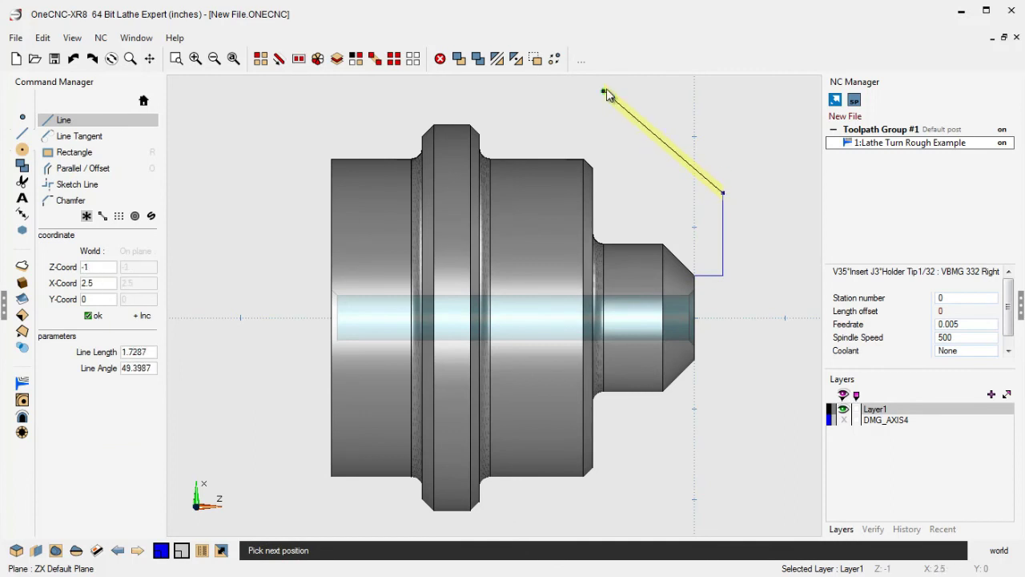
click(603, 91)
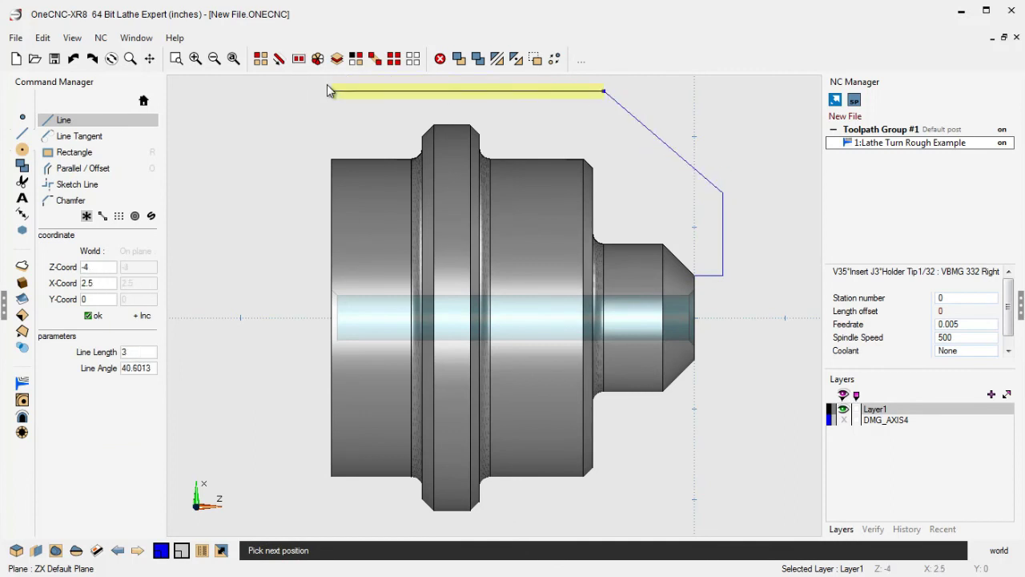
click(330, 91)
click(331, 159)
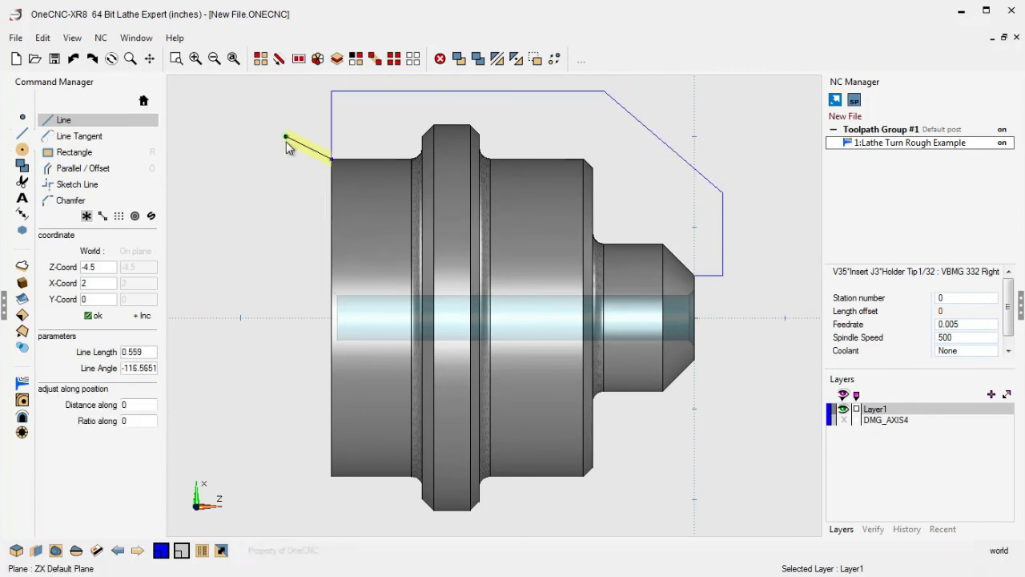
right_click(286, 143)
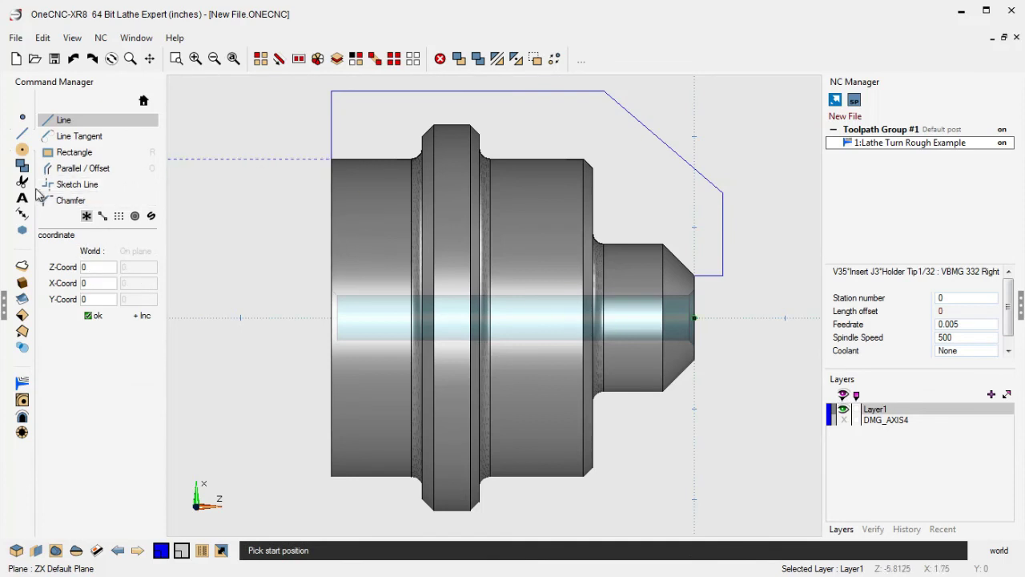
- Round the corner between the diagonal and right vertical boundary lines with a 0.5 fillet
click(23, 150)
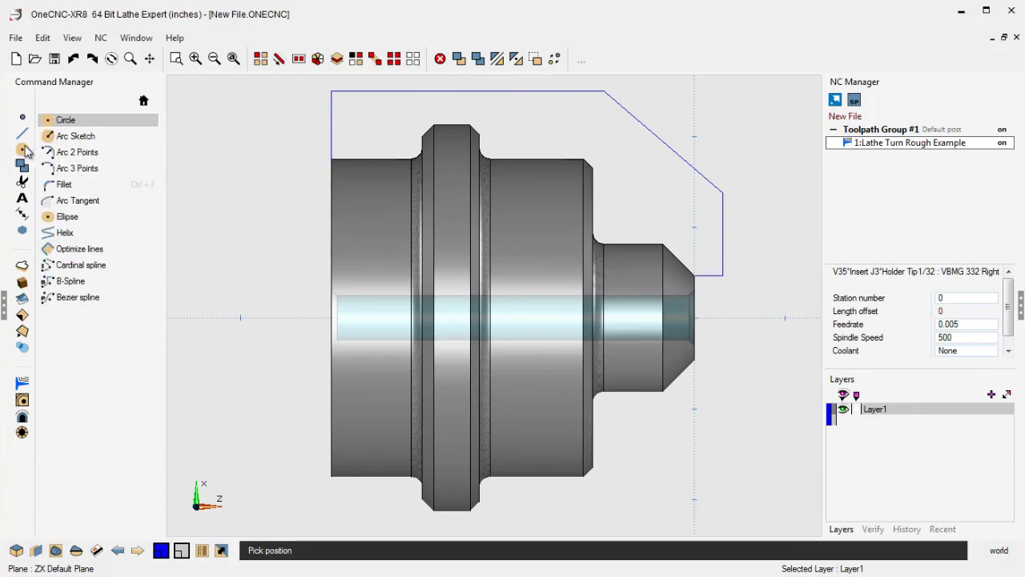
click(64, 185)
click(646, 127)
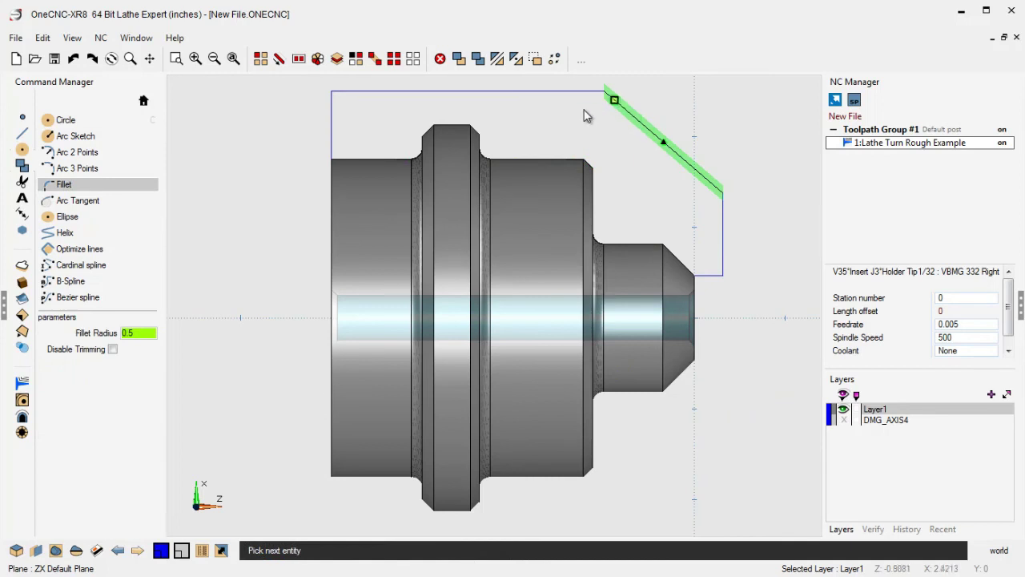
click(746, 240)
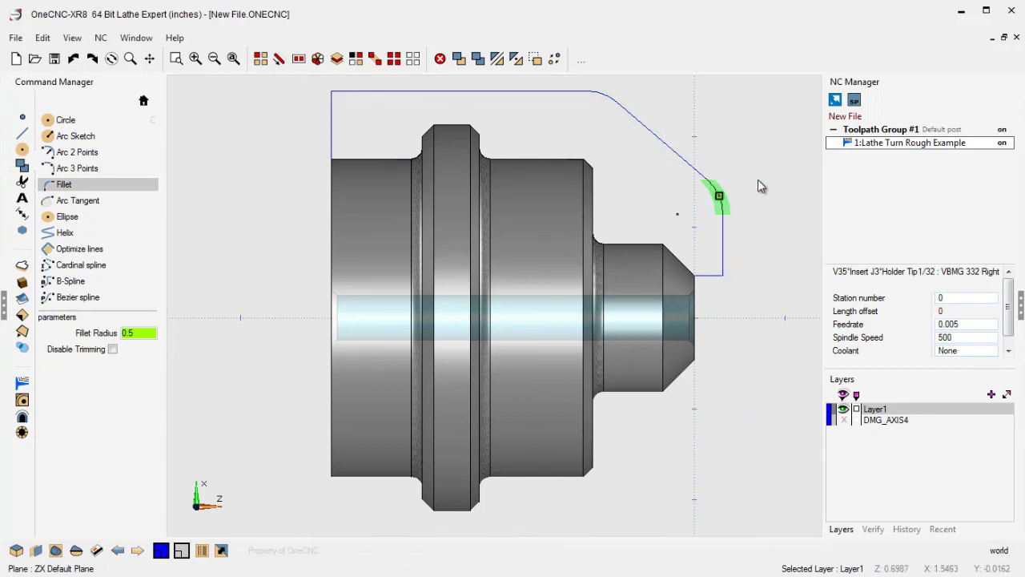
right_click(762, 200)
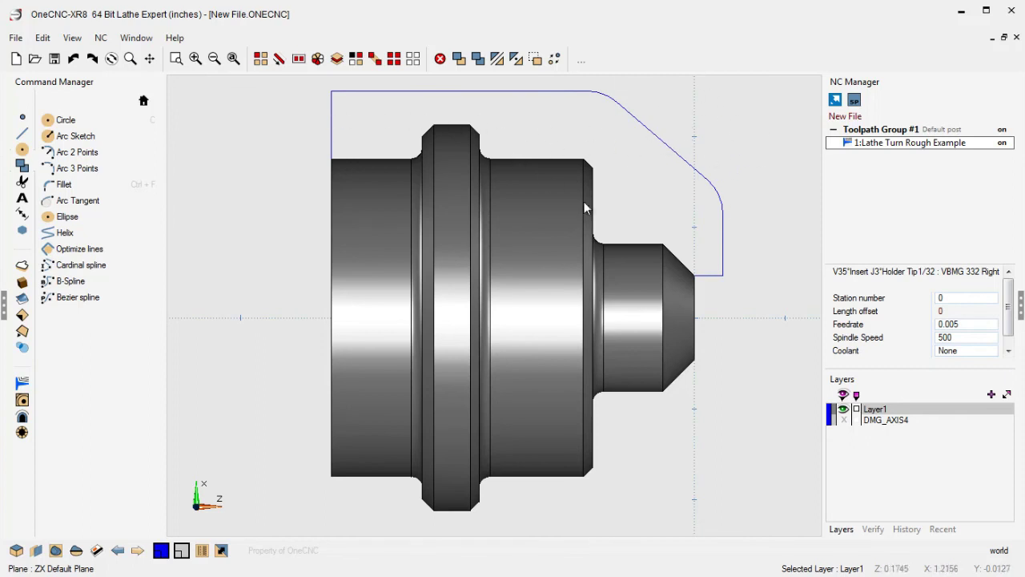
- Edit the roughing operation to turn on Smart Rough in Turning Options and regenerate the toolpath
right_click(917, 150)
click(932, 314)
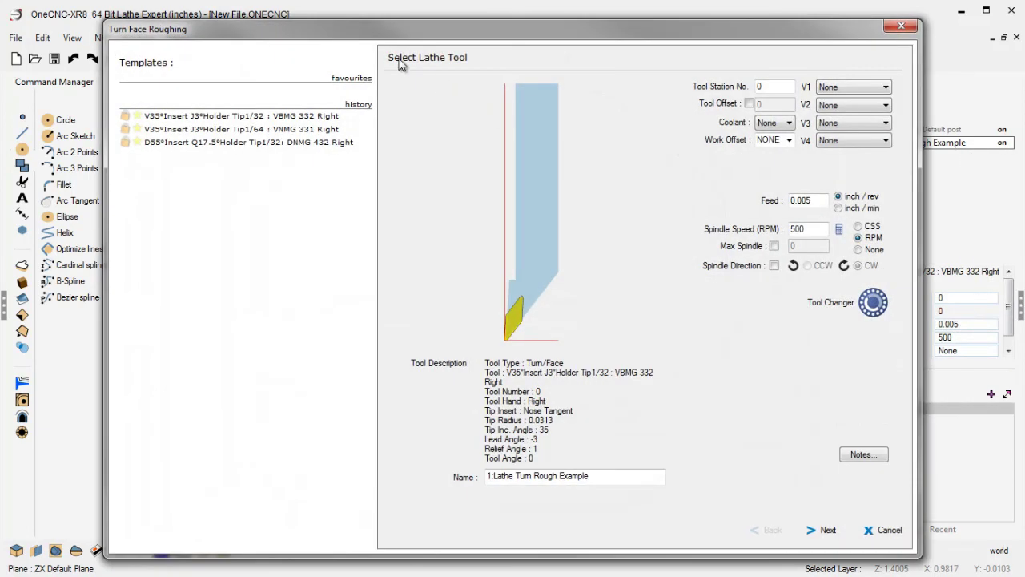
drag(394, 34, 291, 16)
click(725, 507)
click(726, 507)
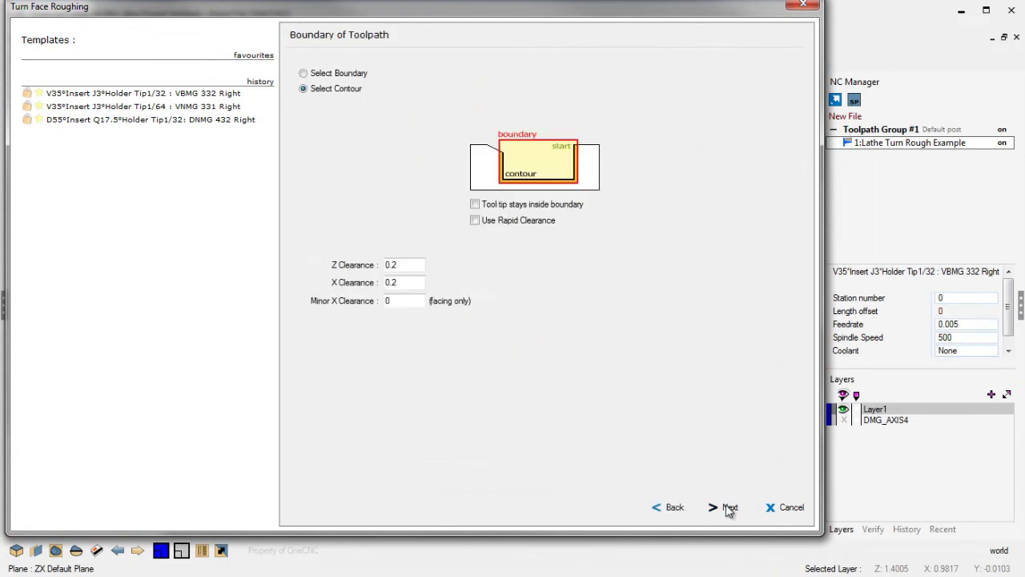
click(726, 507)
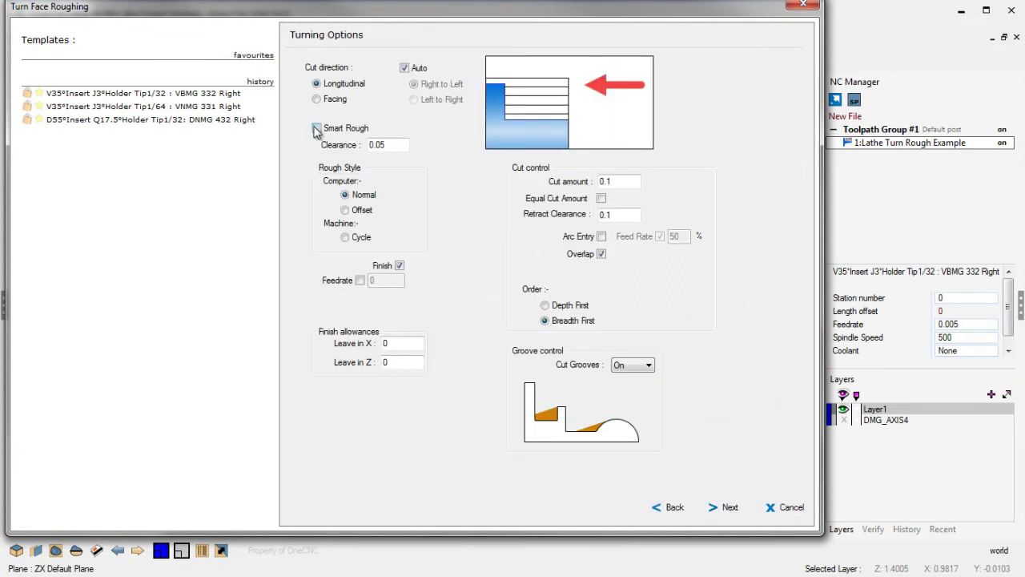
click(317, 129)
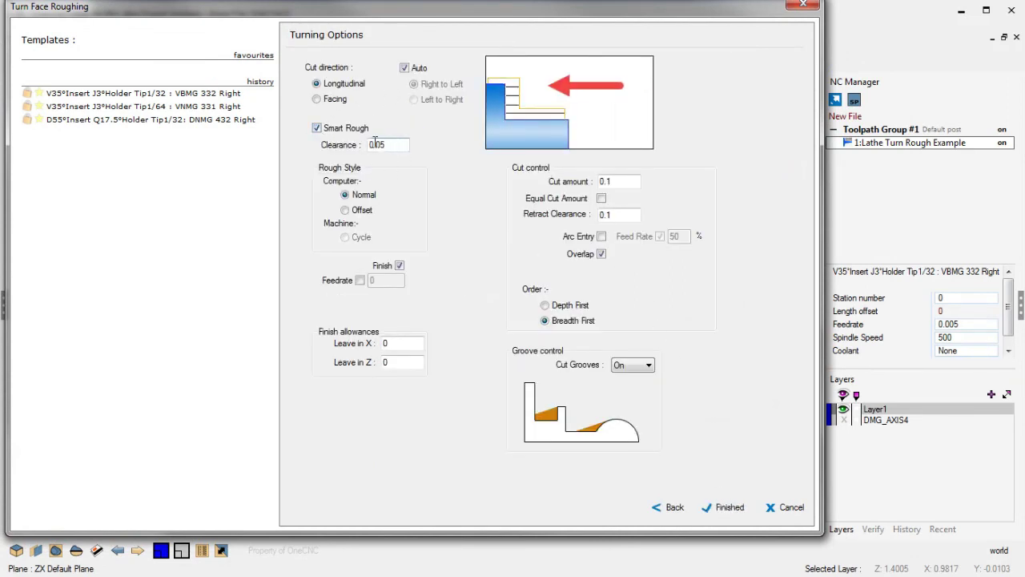
click(727, 507)
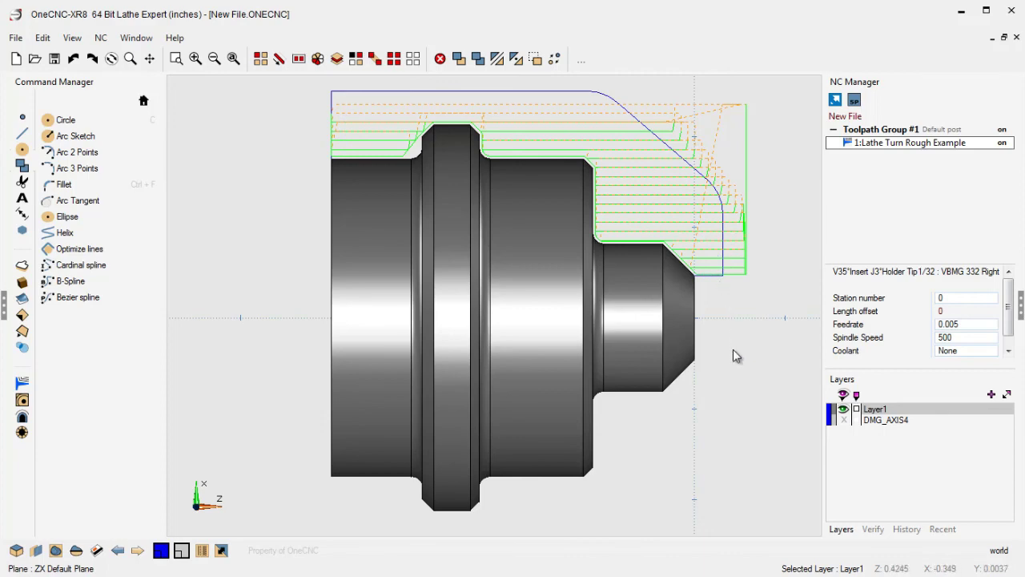
- Orbit into an isometric view, zoom in on the part and boundary, and return Command Manager to top-level categories
middle_drag(735, 355, 636, 414)
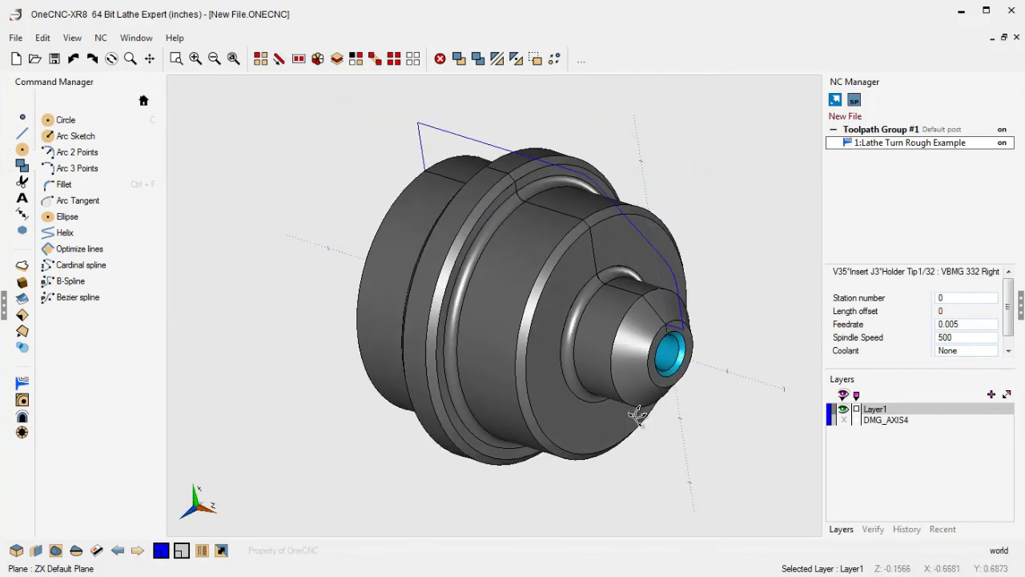
scroll(631, 400, up, 3)
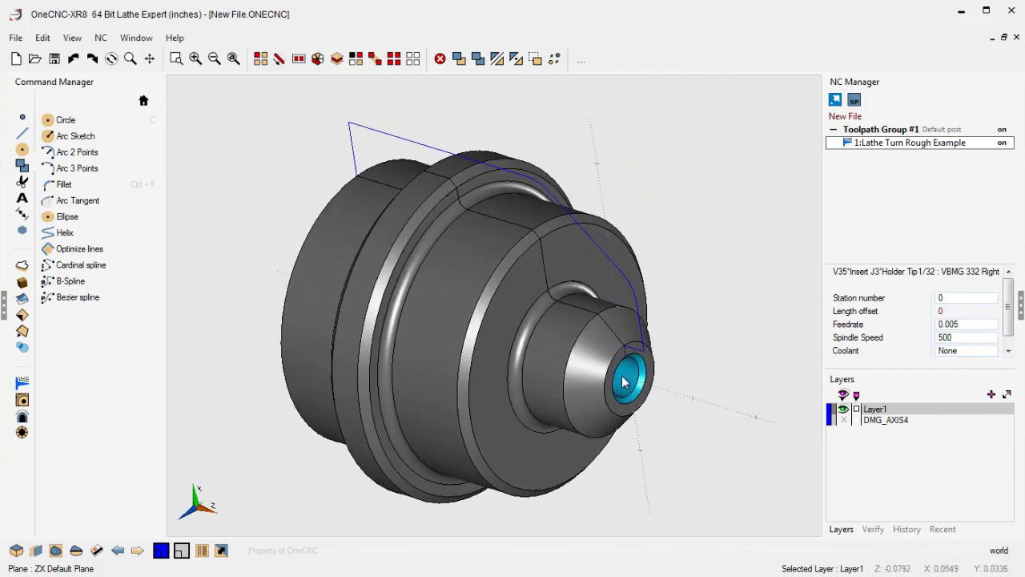
click(145, 104)
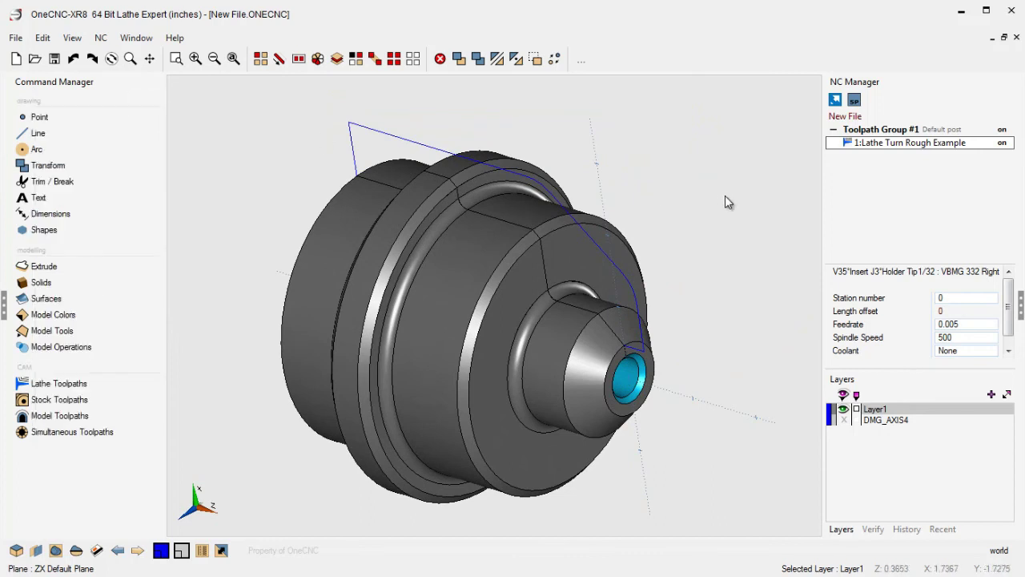